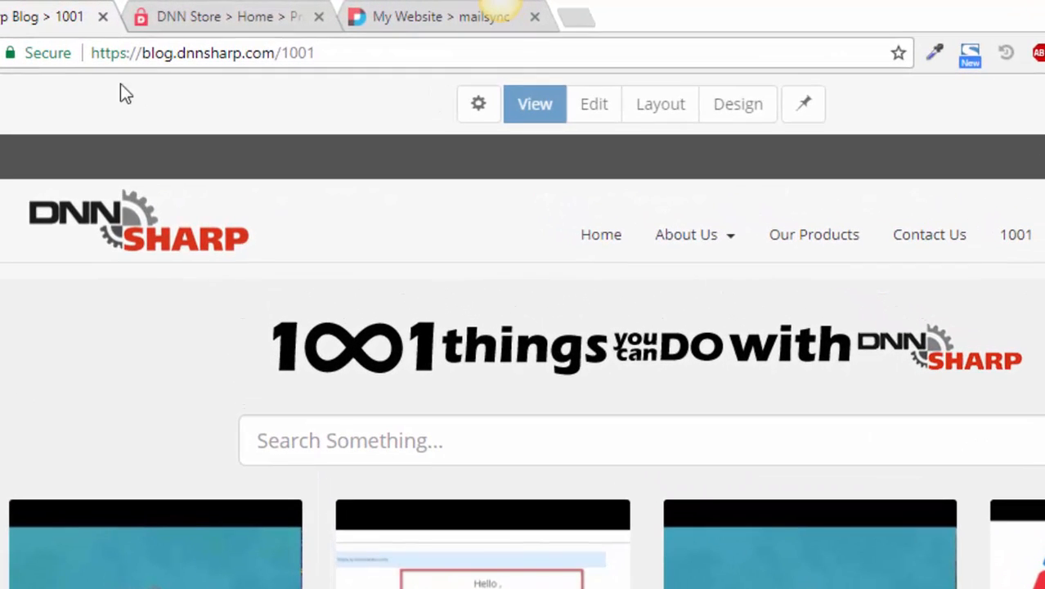
Step: Browse the posts on the blog's 1001 page down to the pager and return to the search box
left_click_drag(137, 52, 352, 52)
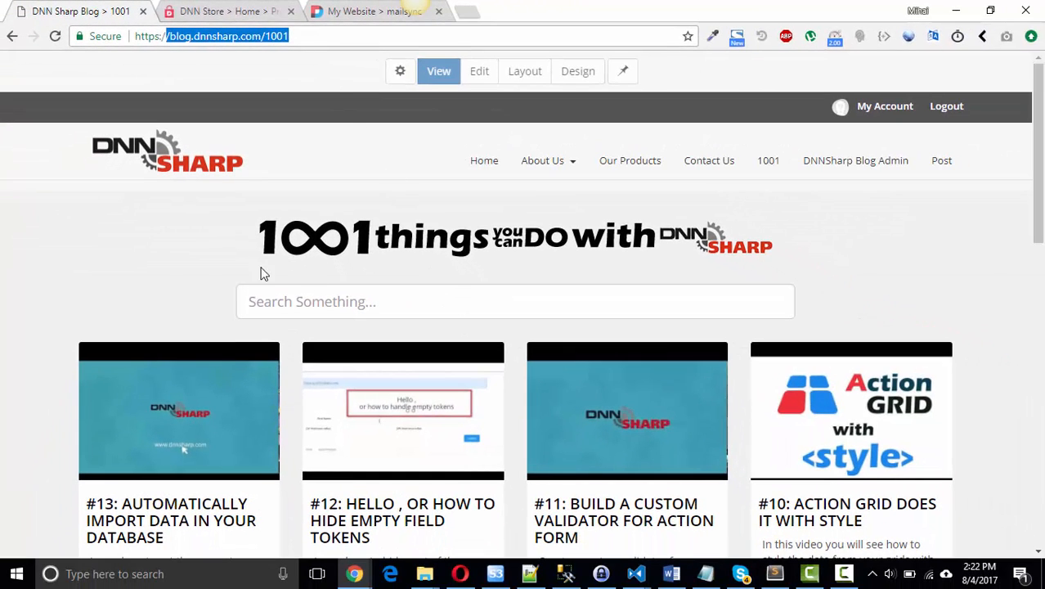
left_click(392, 296)
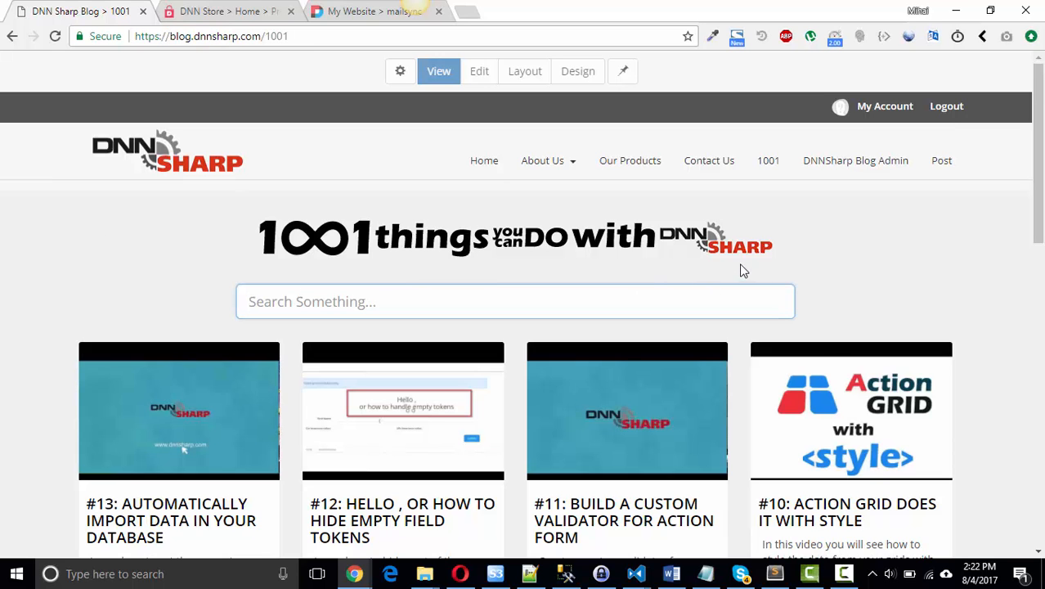
scroll(300, 392, "down", 1)
scroll(299, 393, "down", 2)
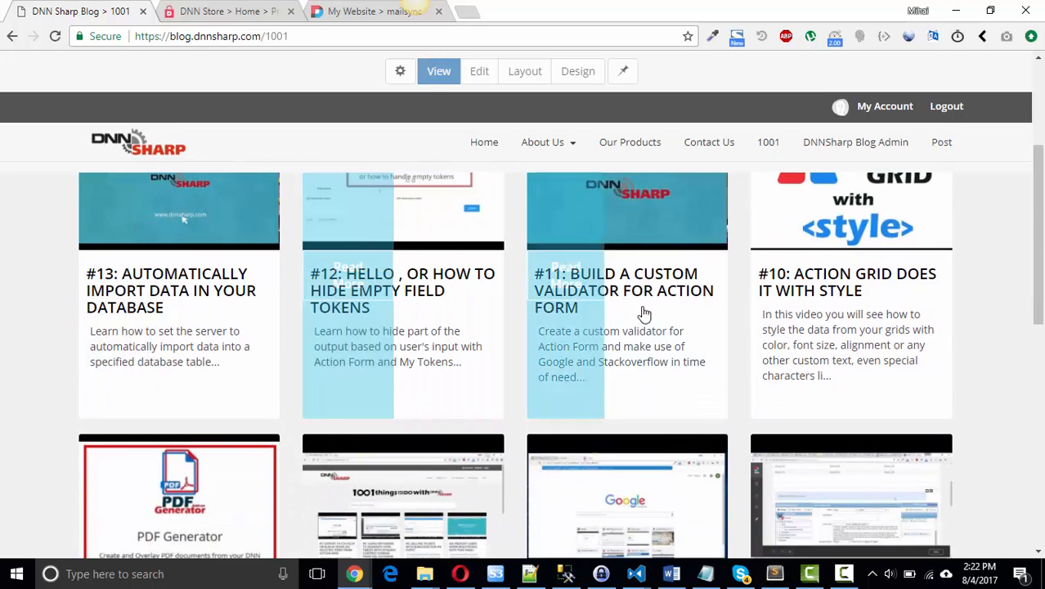
scroll(874, 317, "down", 3)
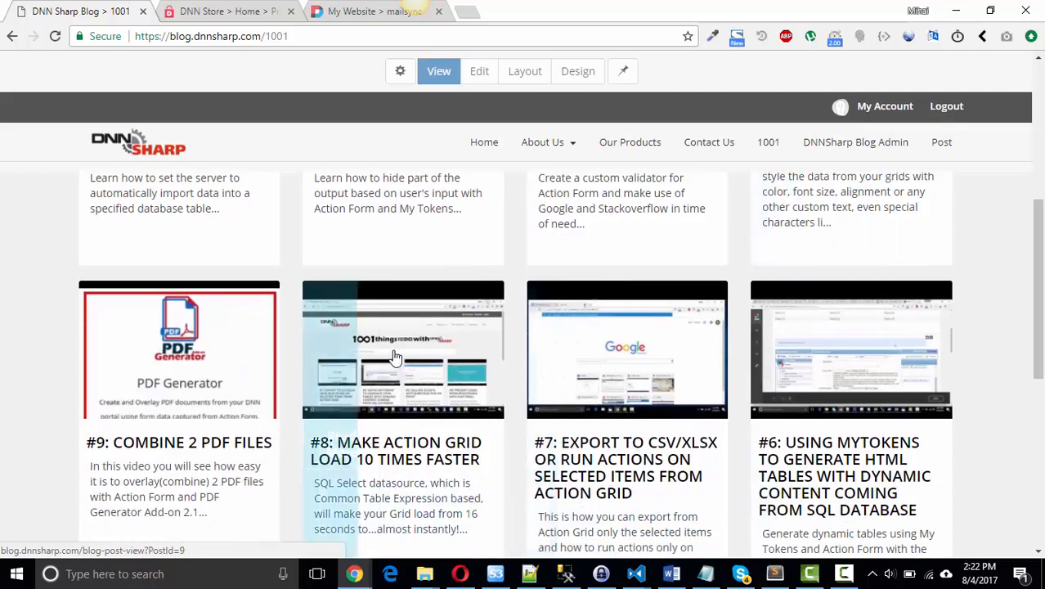
scroll(224, 387, "down", 2)
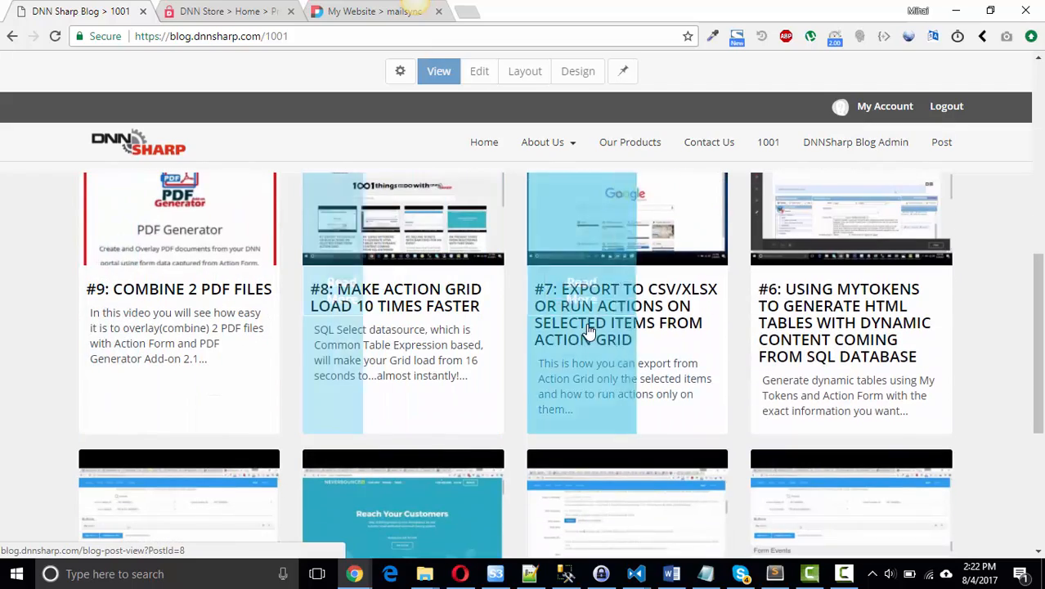
scroll(874, 317, "down", 2)
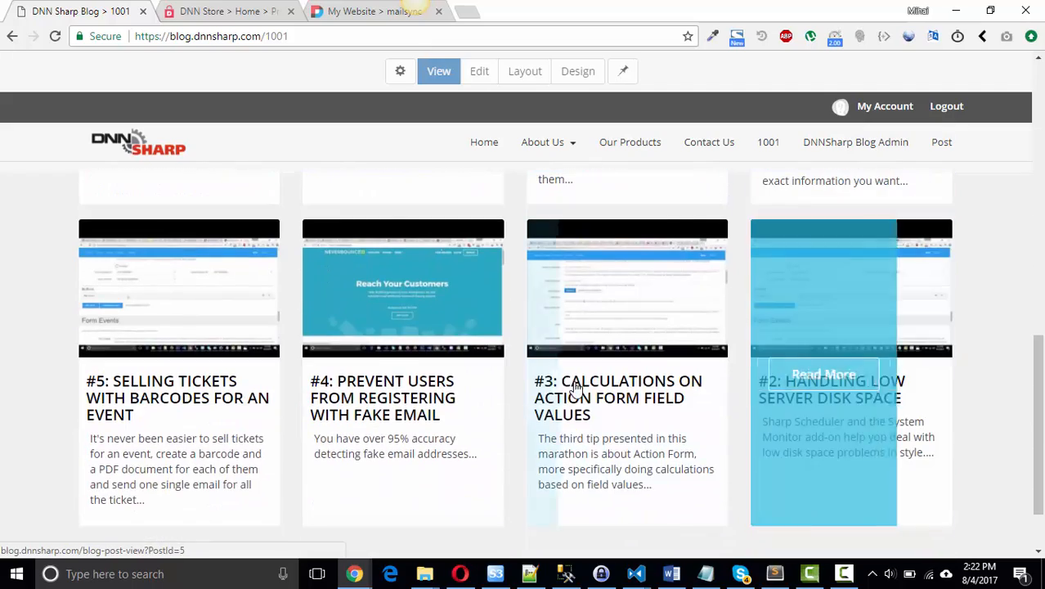
scroll(728, 367, "down", 1)
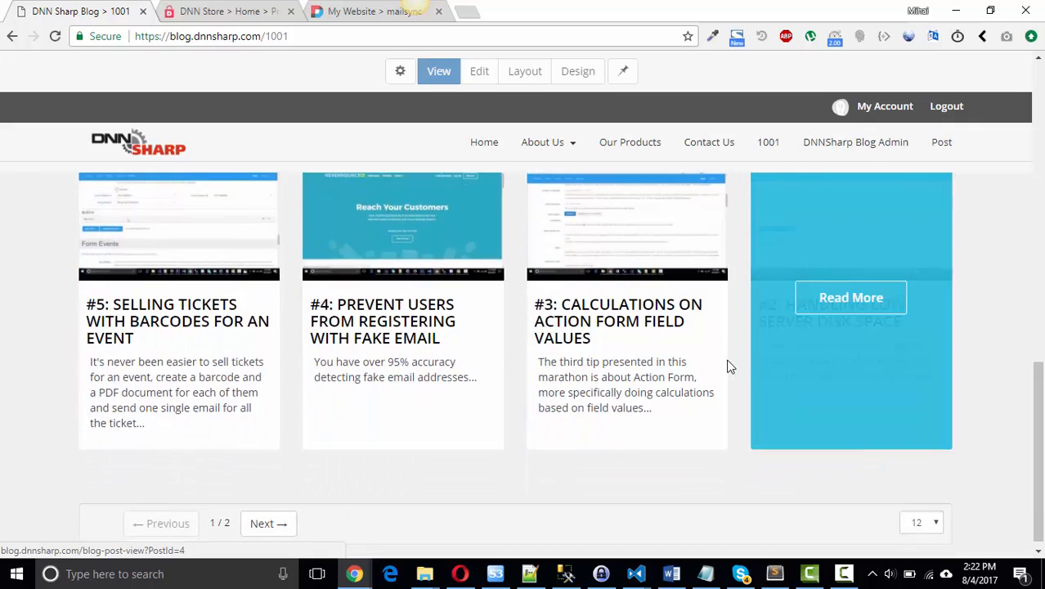
scroll(532, 314, "up", 10)
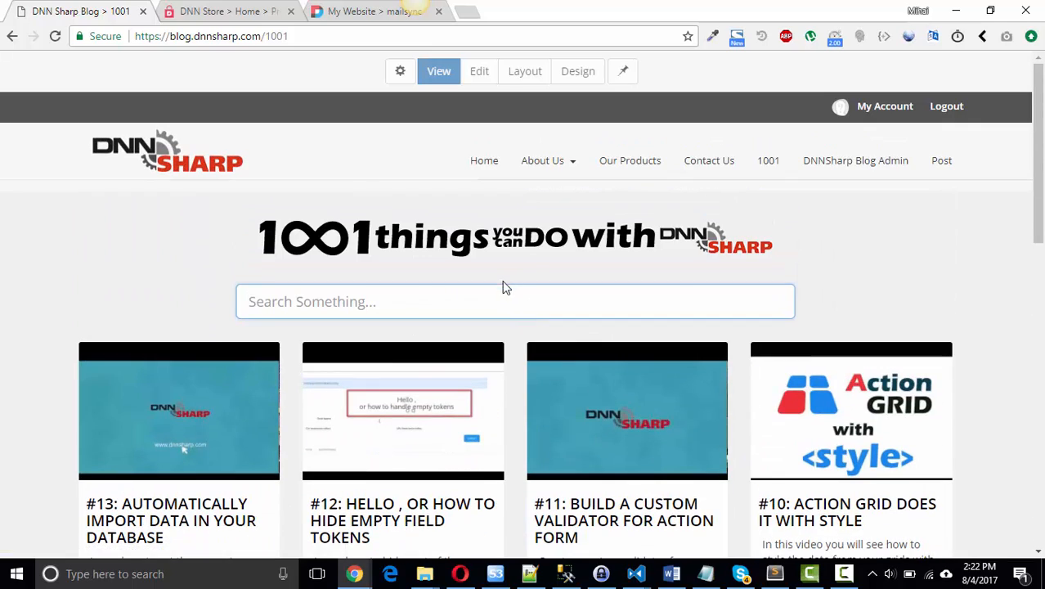
Step: Open the blog post "#13: Automatically import data in your Database" and look through it
scroll(204, 319, "down", 2)
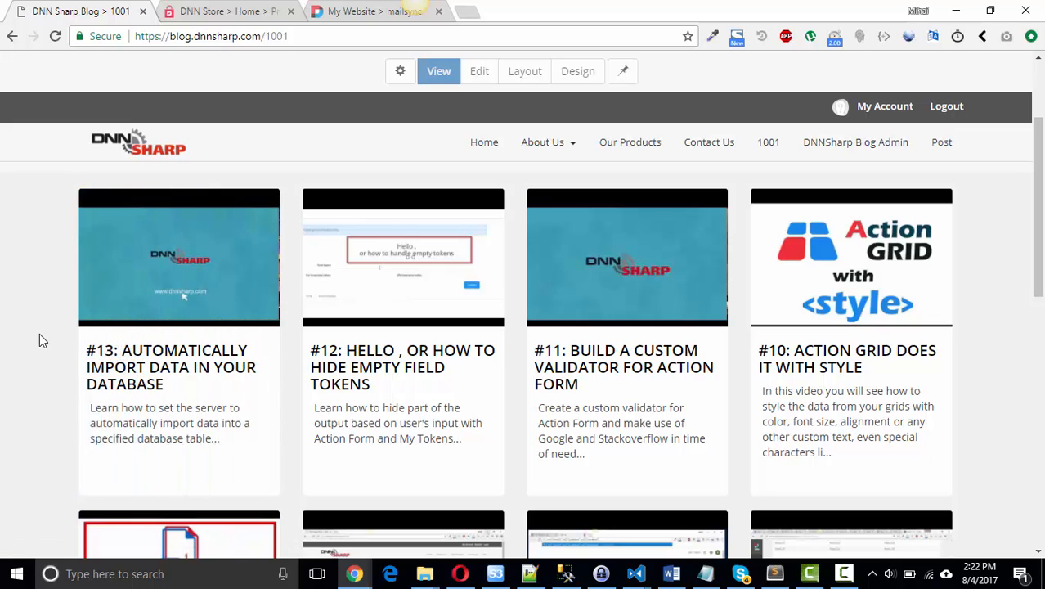
left_click(177, 349)
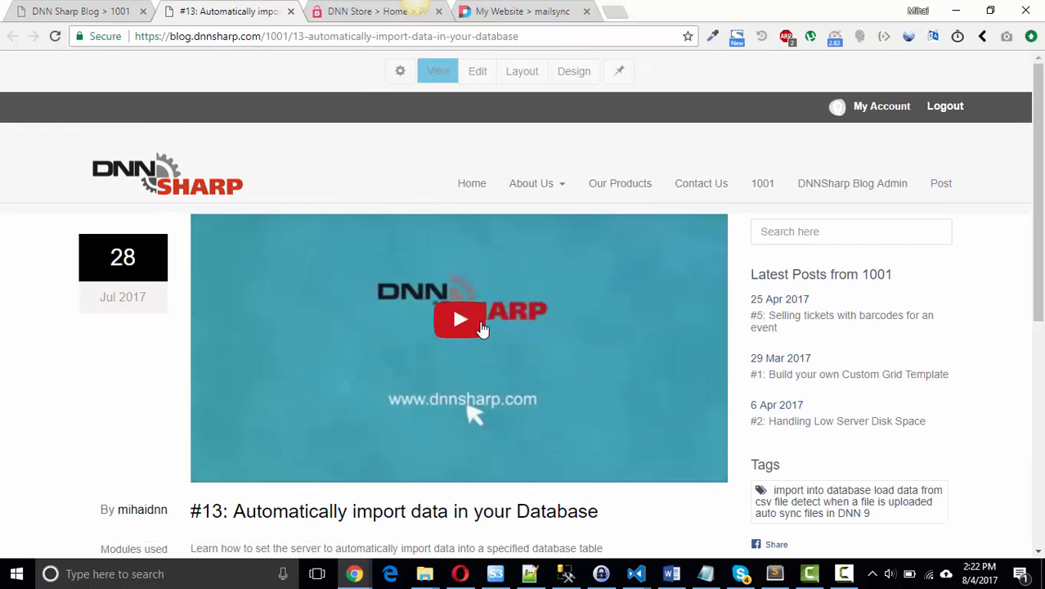
scroll(175, 374, "down", 3)
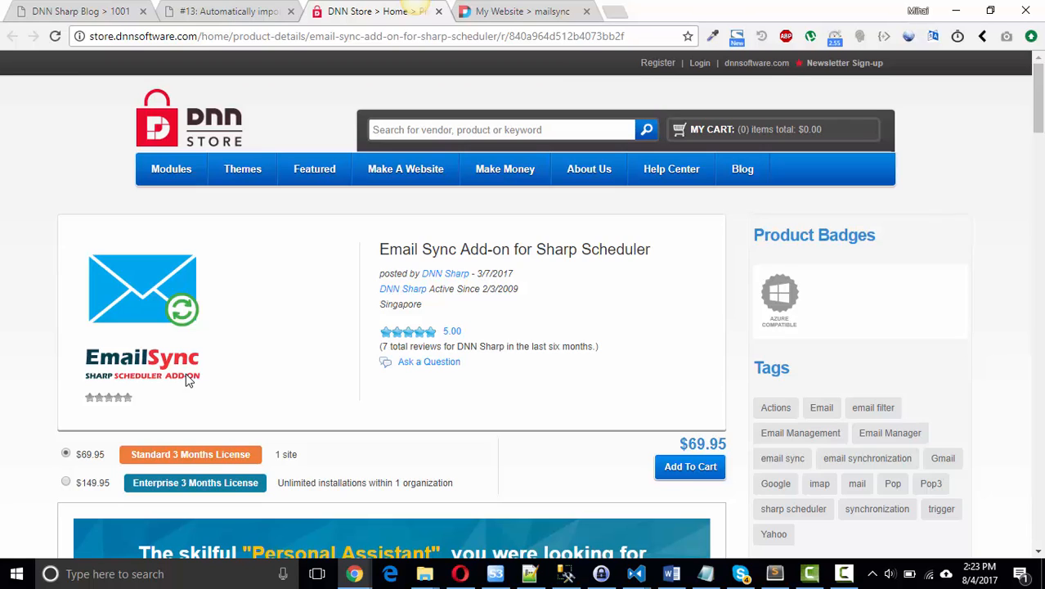
Step: Switch to the mailsync page of My Website and open the "Check email" job for editing
left_click(491, 22)
scroll(311, 286, "down", 2)
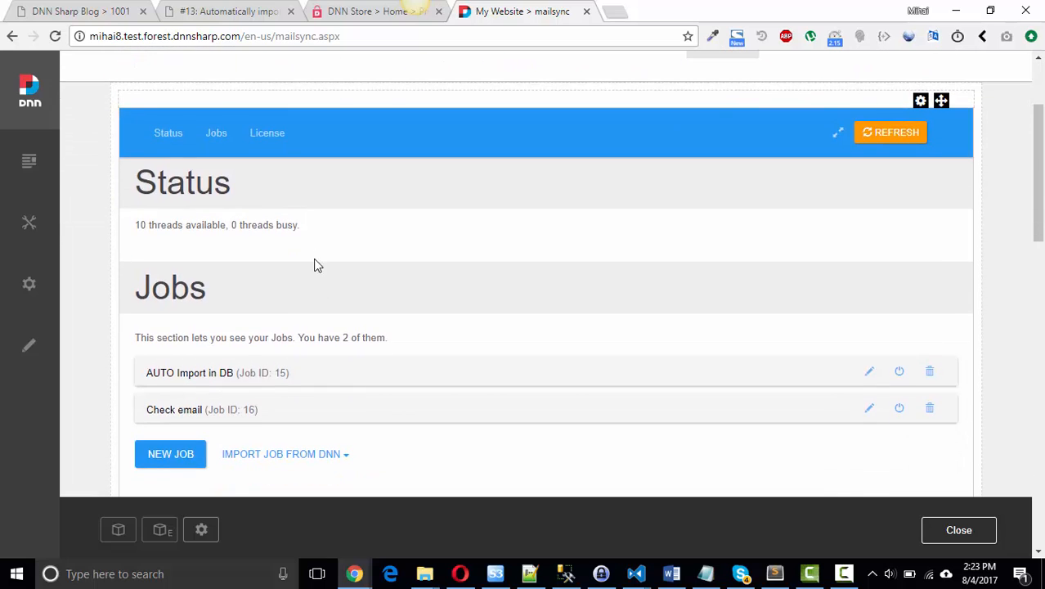
scroll(265, 243, "down", 1)
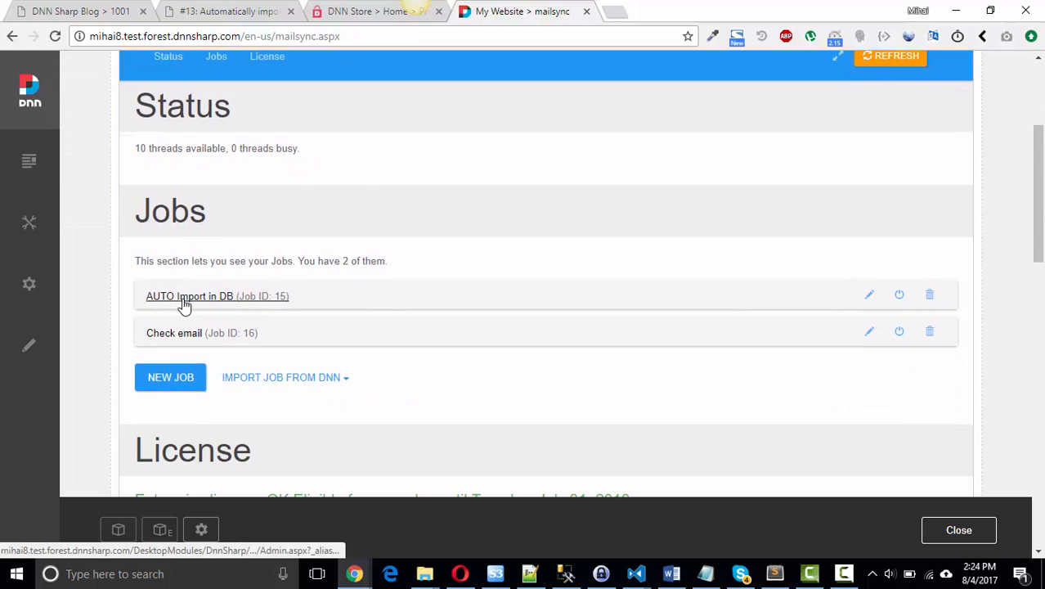
left_click(183, 303)
left_click(198, 299)
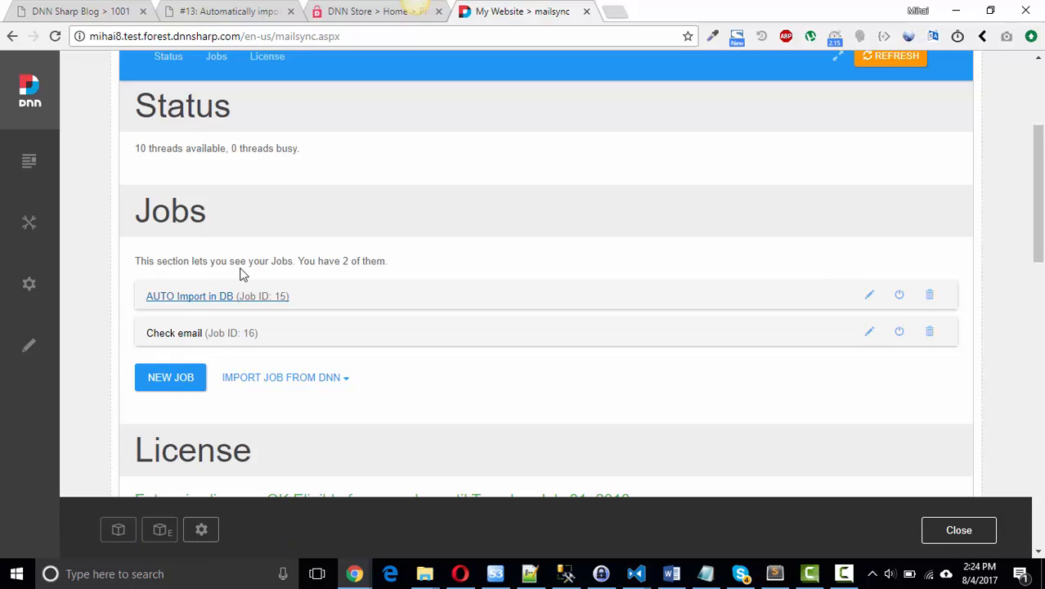
left_click(193, 335)
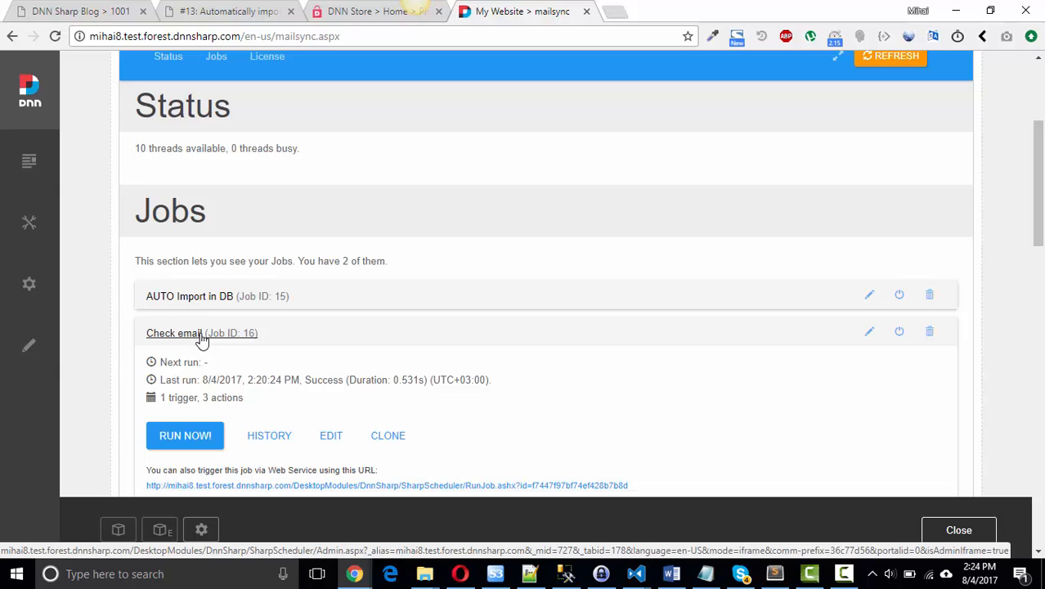
left_click(331, 436)
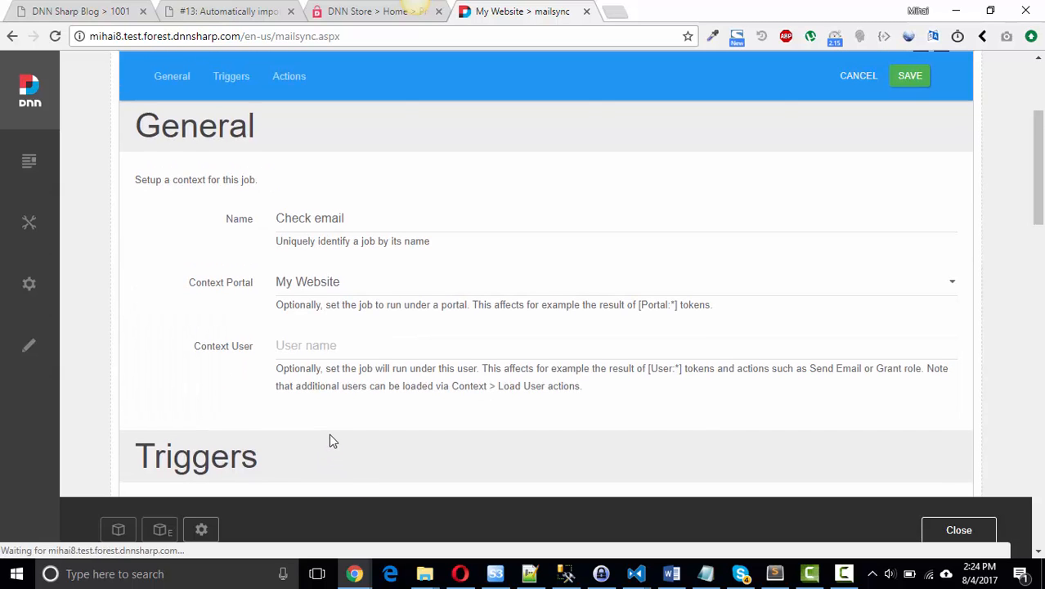
Step: Check the job's name field and the trigger types offered in the Mail category
left_click(358, 223)
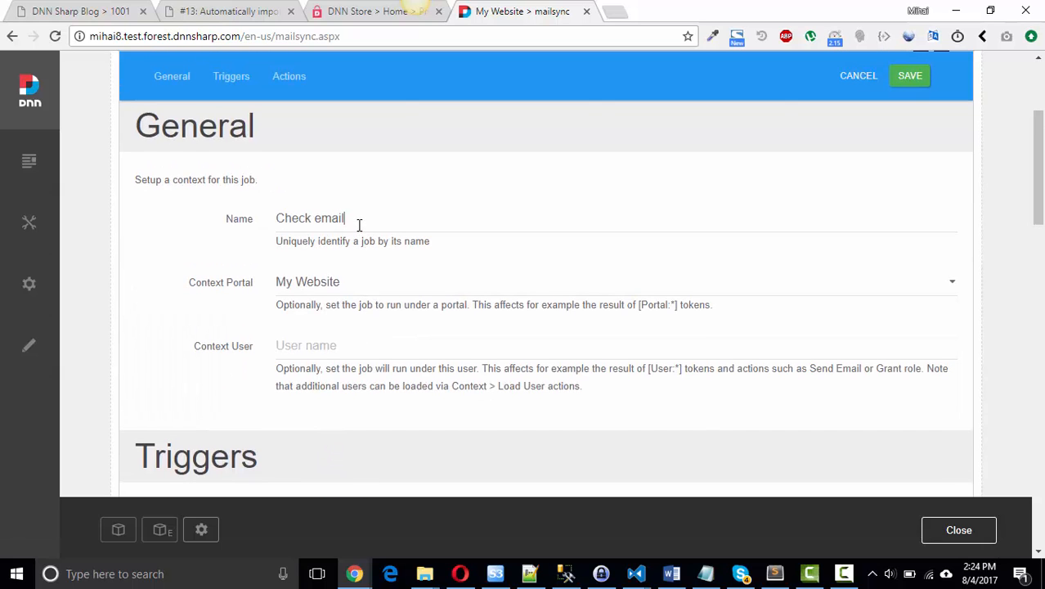
scroll(322, 266, "down", 4)
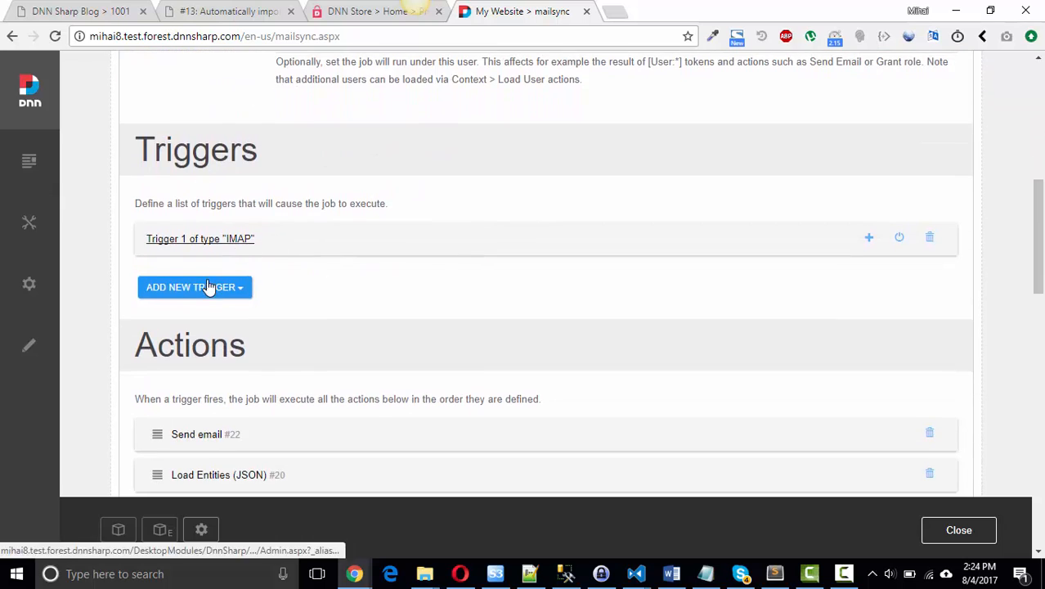
left_click(230, 292)
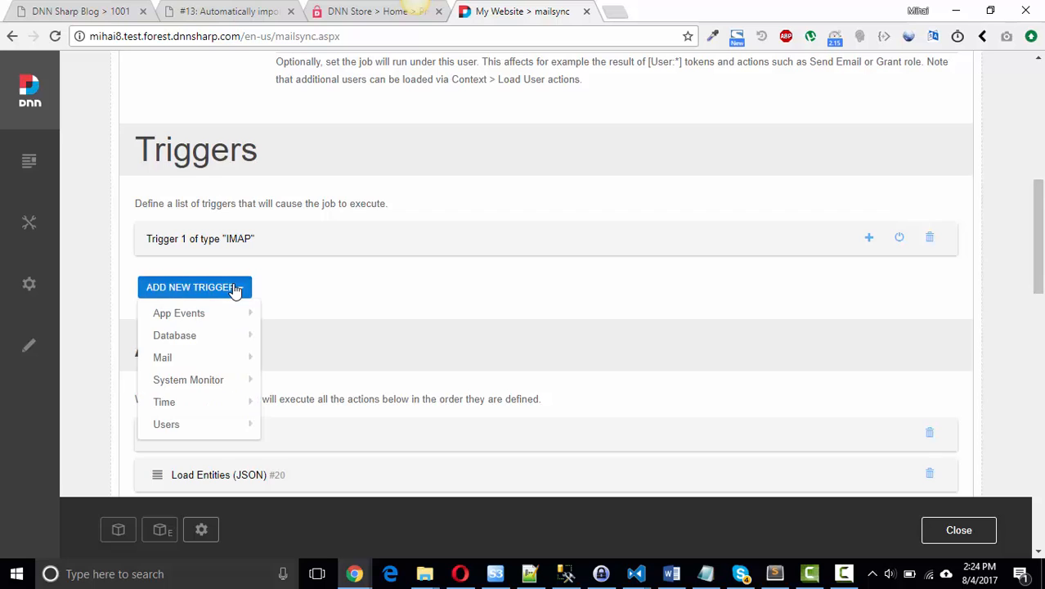
scroll(232, 293, "down", 1)
mouse_move(233, 291)
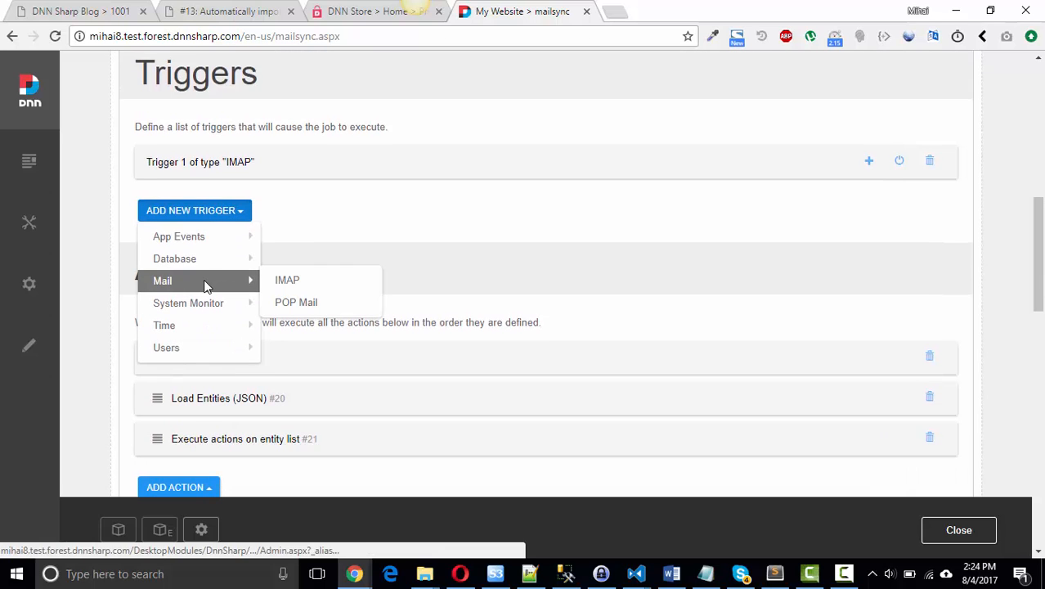
Step: Expand the job's existing IMAP trigger and open the editor for its credential groups
left_click(235, 168)
scroll(237, 175, "down", 1)
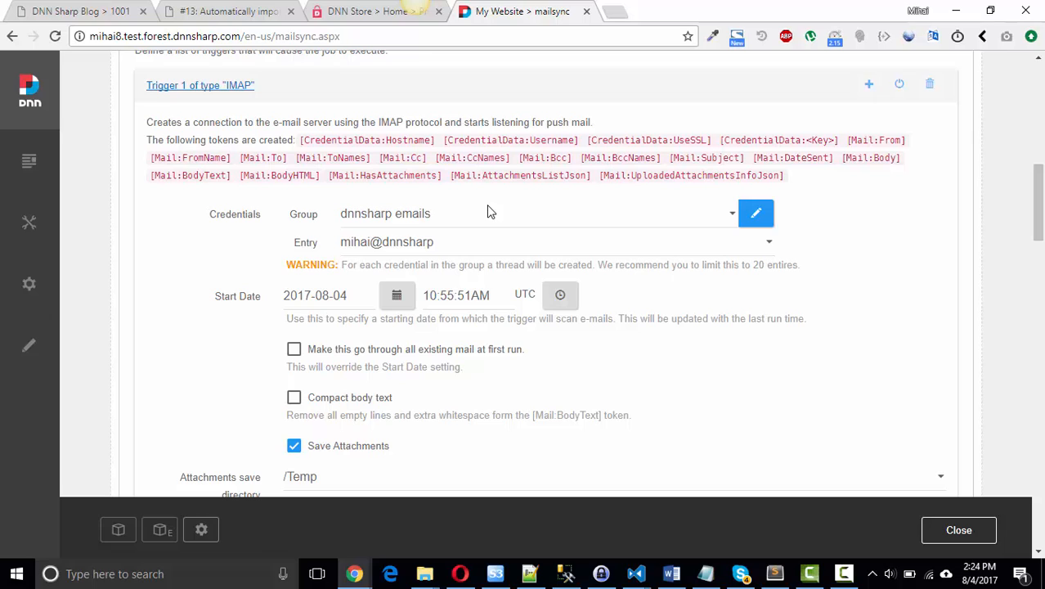
left_click(754, 215)
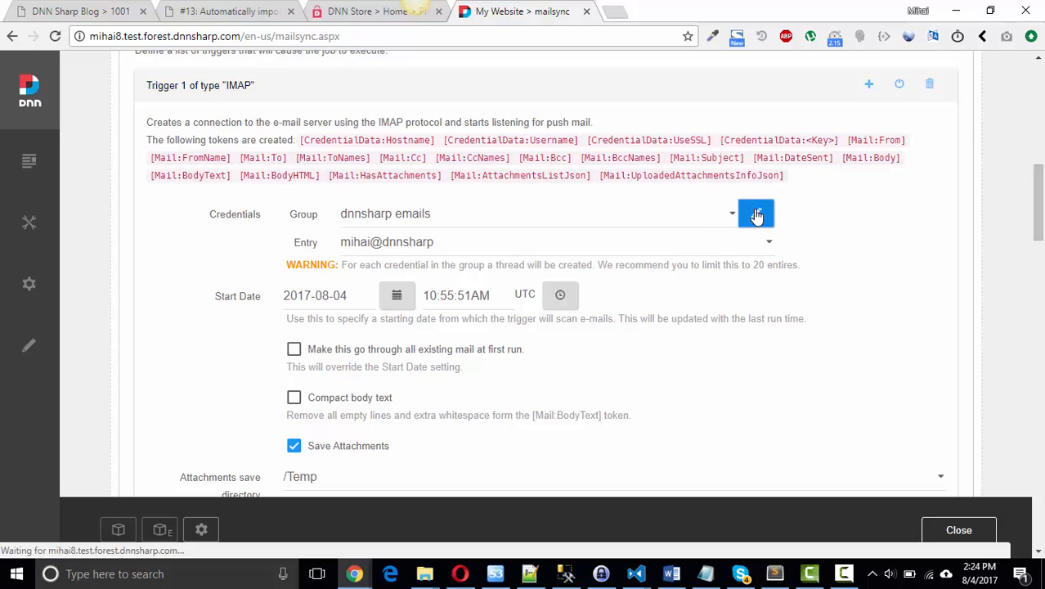
scroll(471, 299, "down", 4)
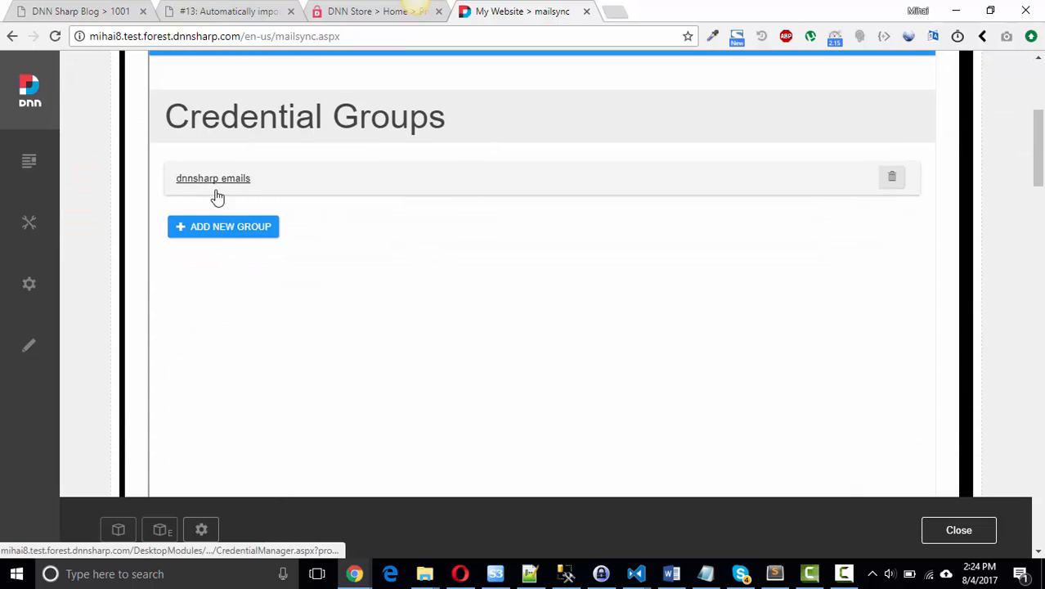
Step: Add a new credential group and title it "group2"
left_click(223, 230)
left_click(215, 222)
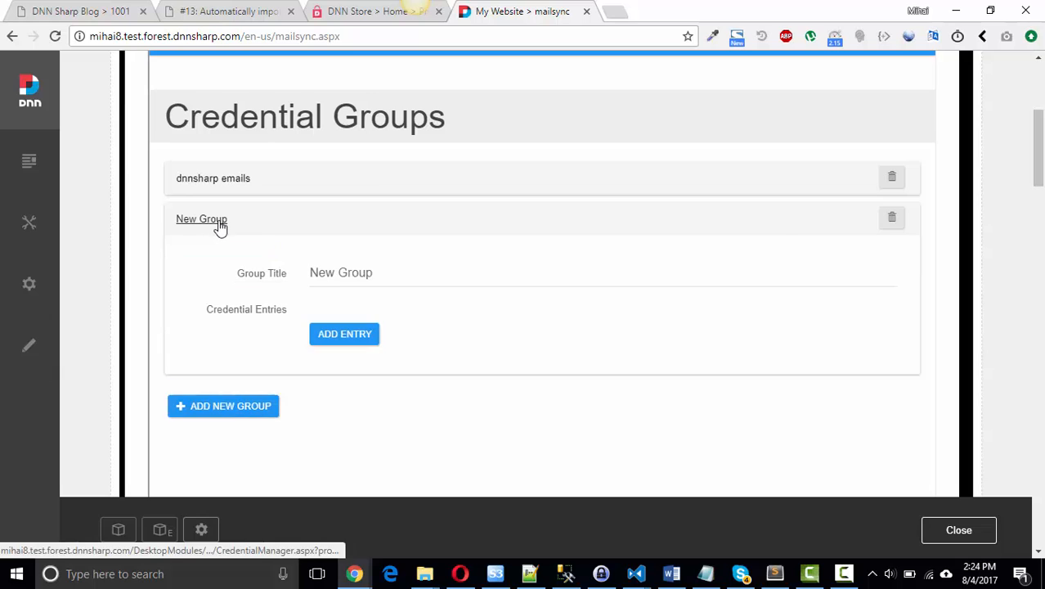
left_click(387, 275)
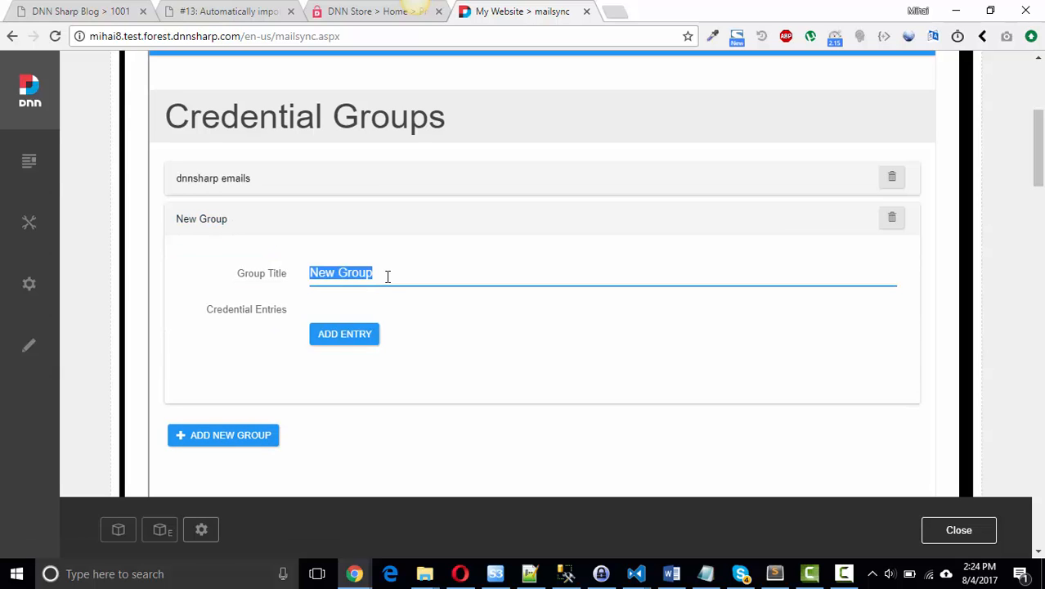
type("grop")
key("BackSpace")
key("BackSpace")
key("BackSpace")
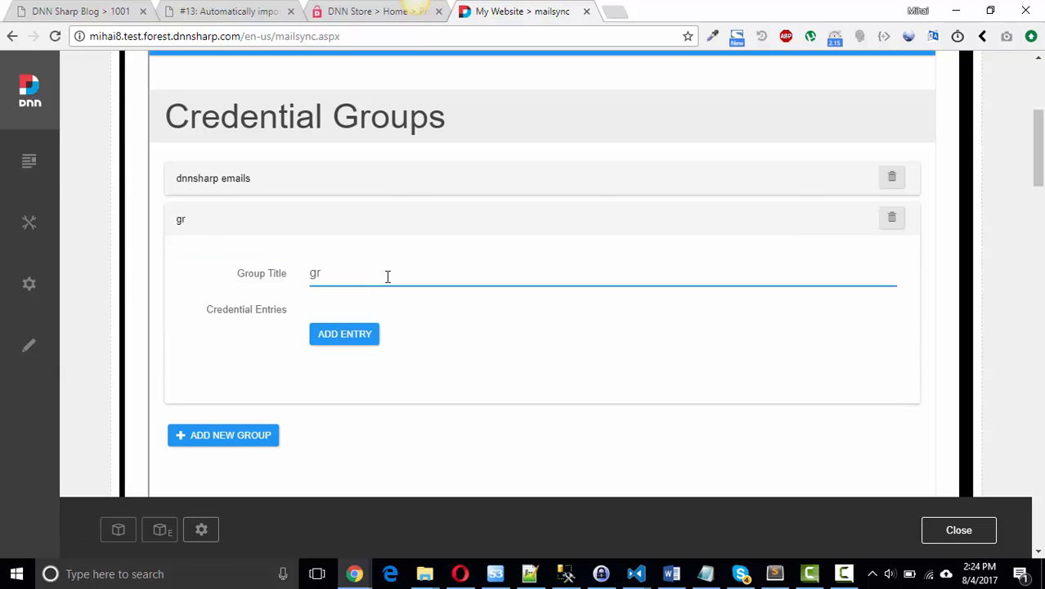
type("roup2")
Step: Add a credential entry to group2 and title it "my credentials for gmail account"
left_click(345, 334)
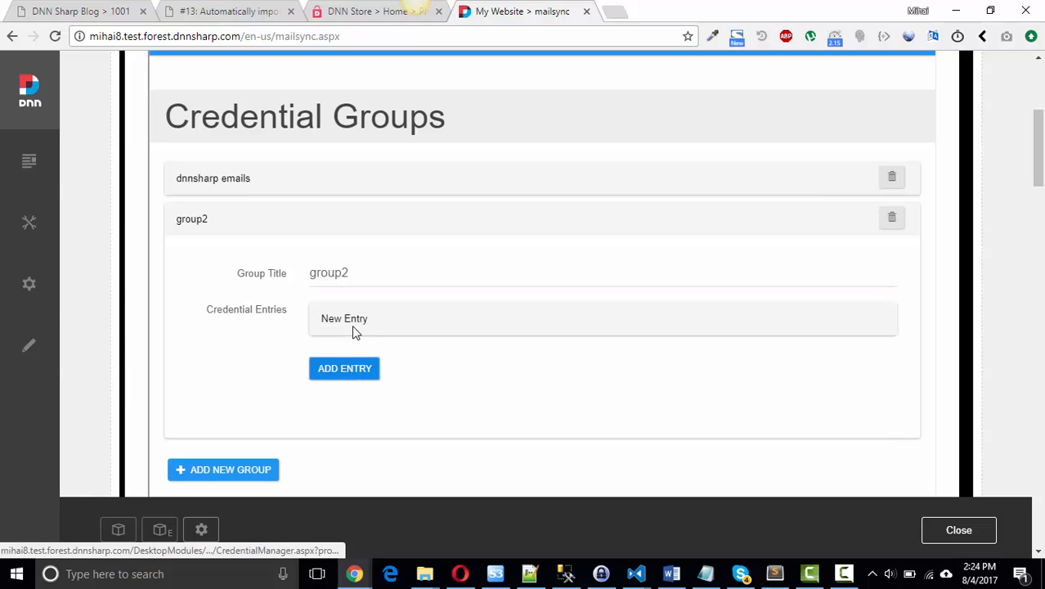
left_click(354, 323)
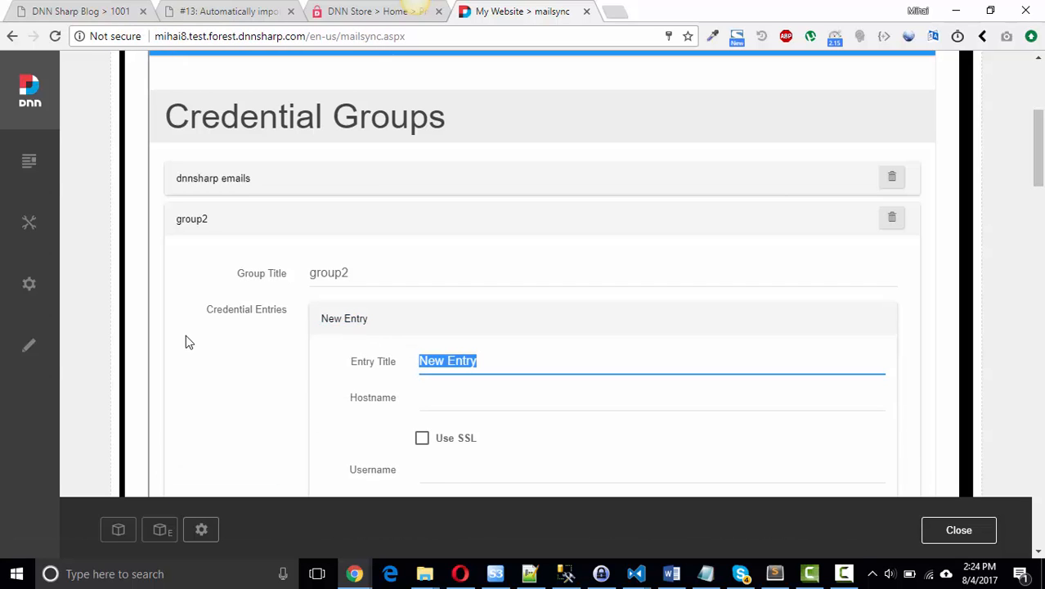
type("my credentials for ")
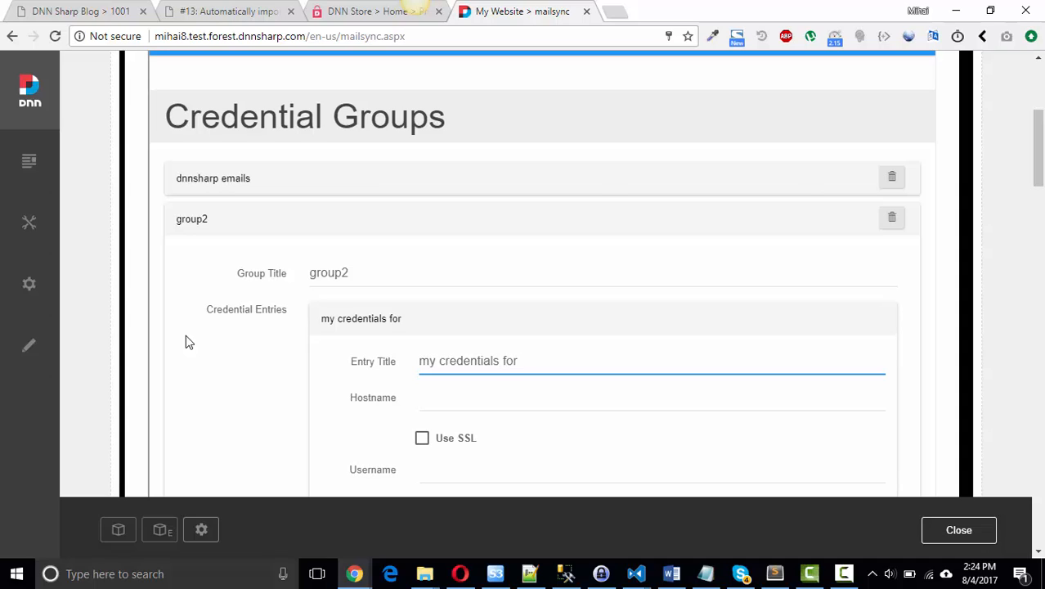
type("gmail account")
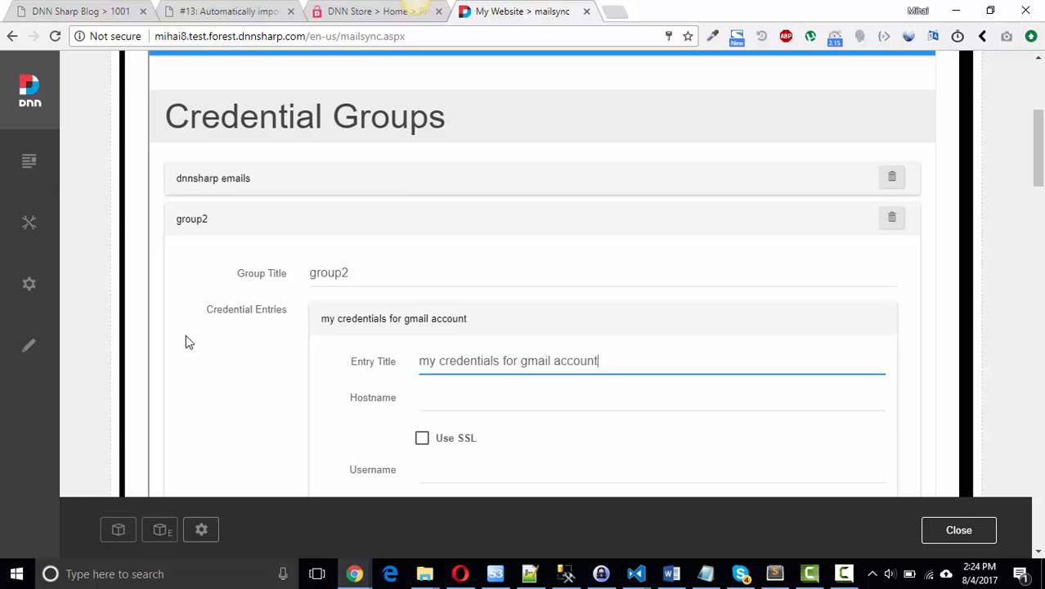
Step: Look over the entry's hostname, SSL, username and password fields, and delete the Gmail credential entry from group2
scroll(406, 279, "down", 3)
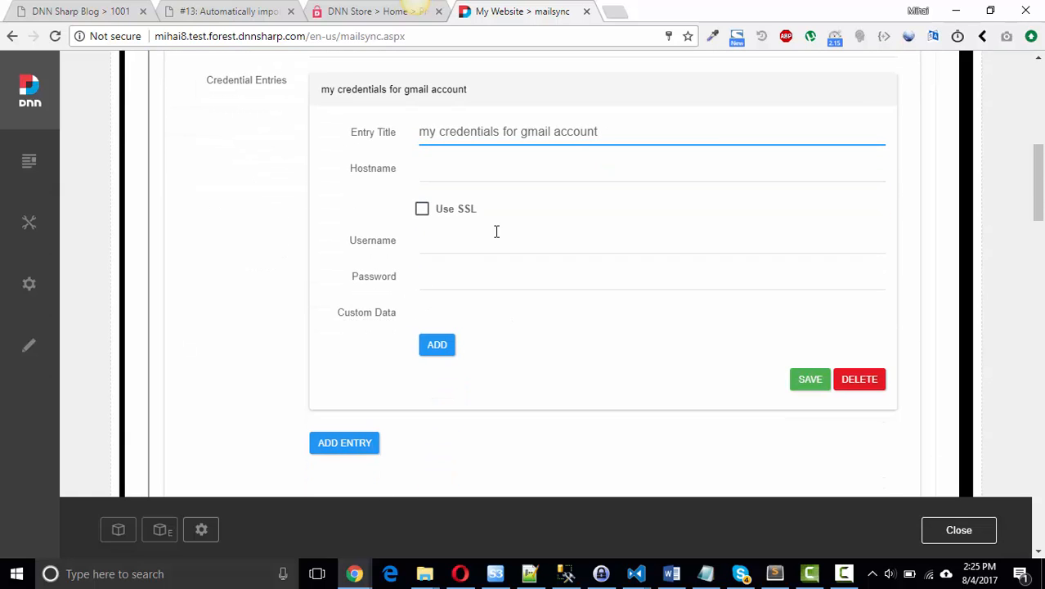
left_click(464, 178)
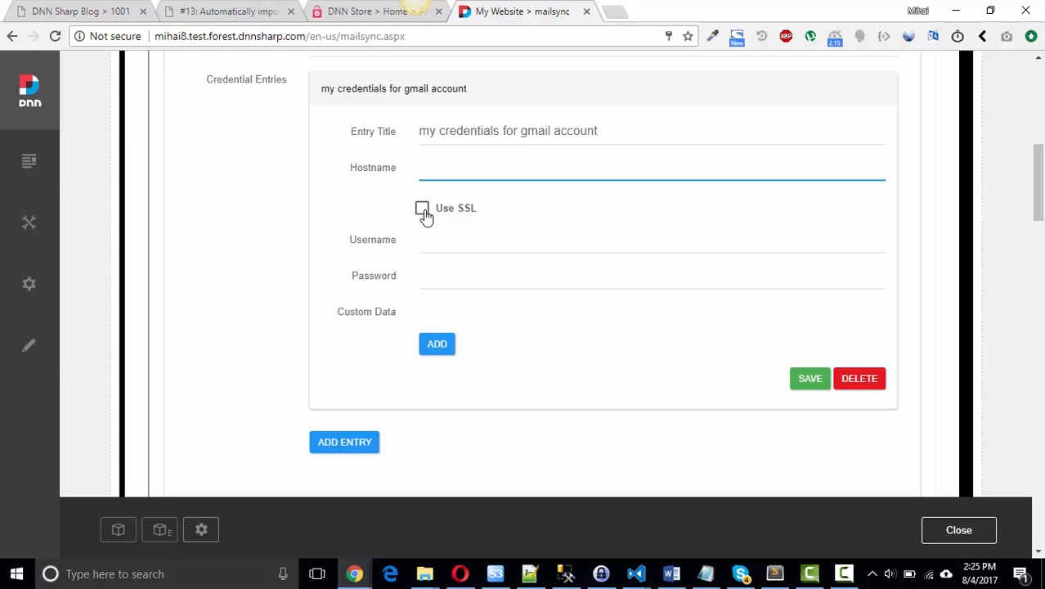
left_click(546, 245)
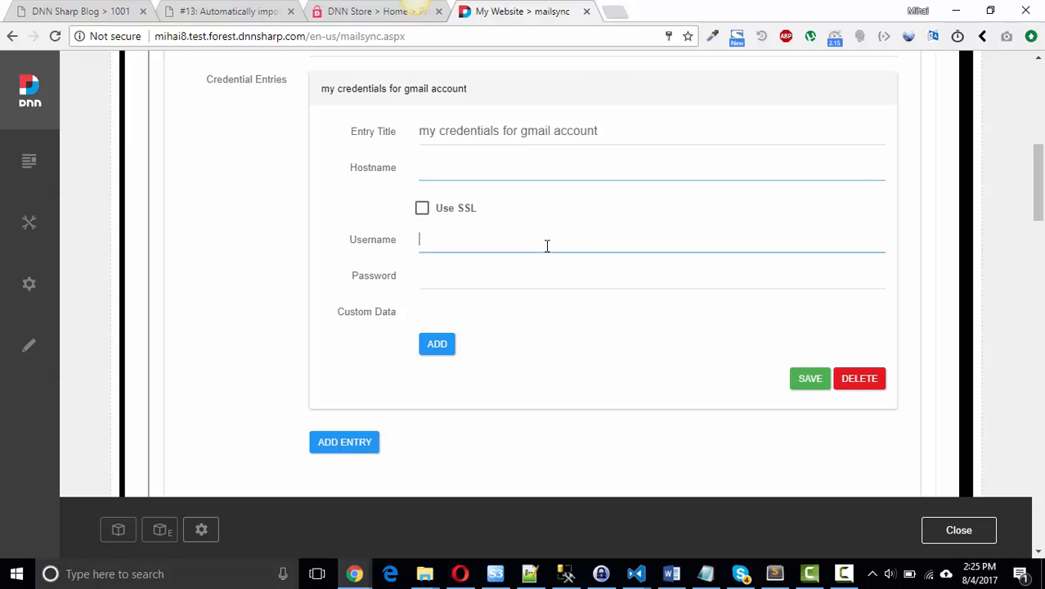
left_click(539, 284)
left_click(821, 422)
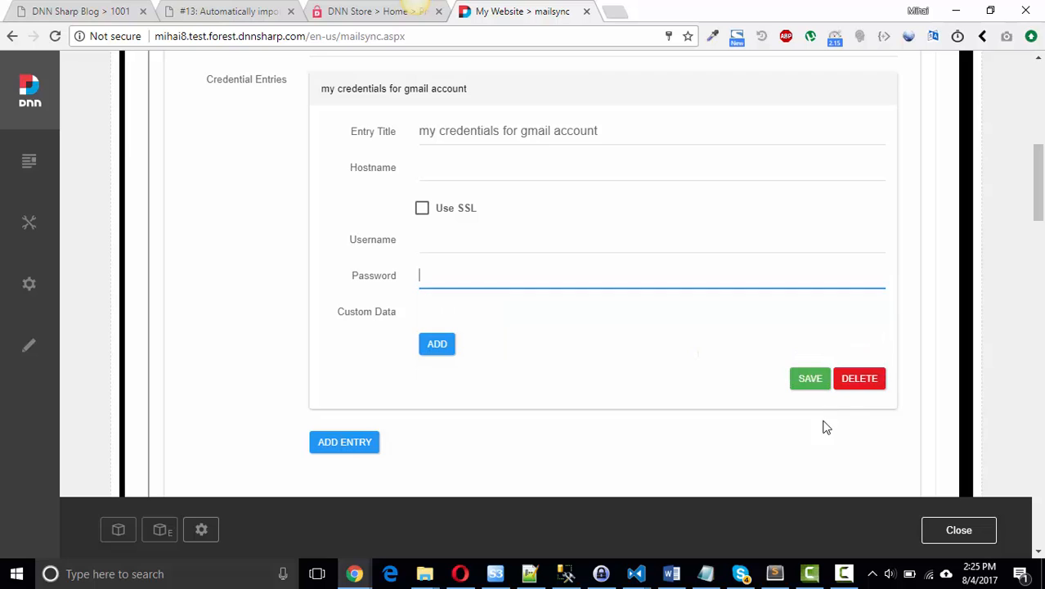
left_click(860, 379)
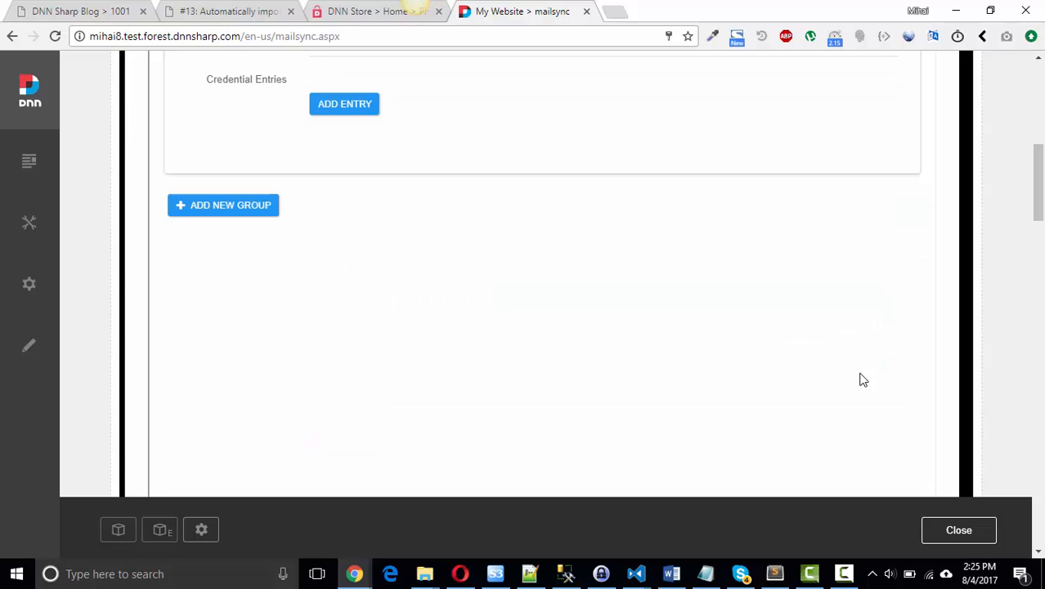
Step: Collapse group2, expand the "dnnsharp emails" credential group and open its existing credential entry
scroll(413, 213, "up", 3)
left_click(188, 221)
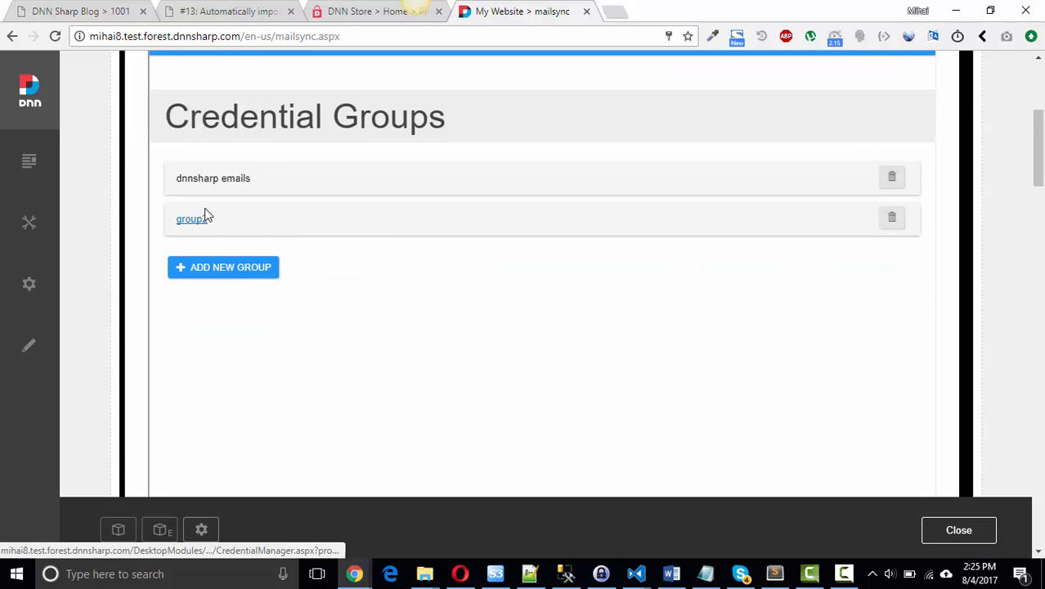
left_click(214, 180)
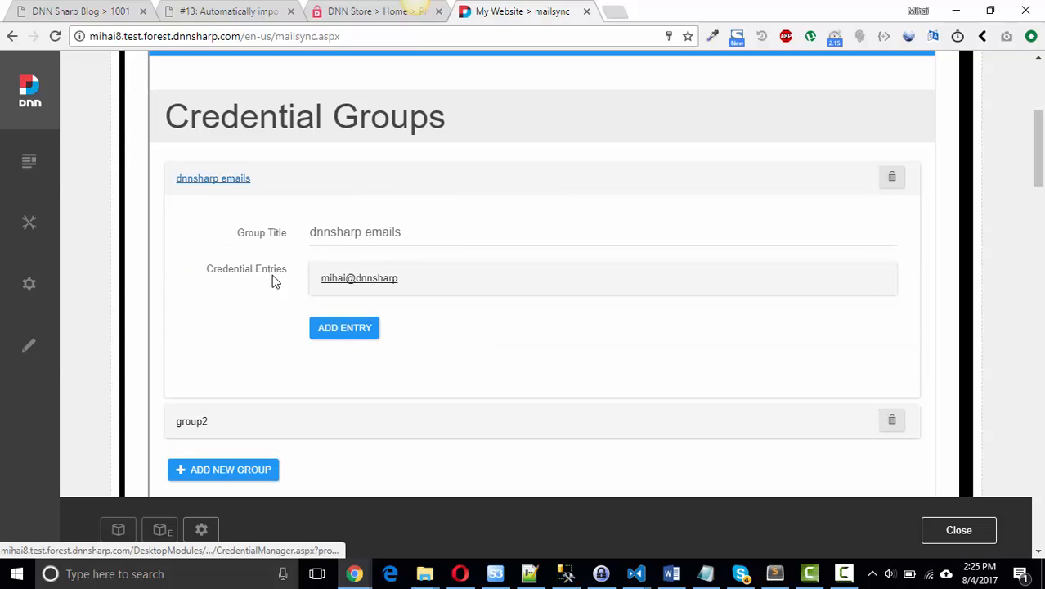
left_click(352, 282)
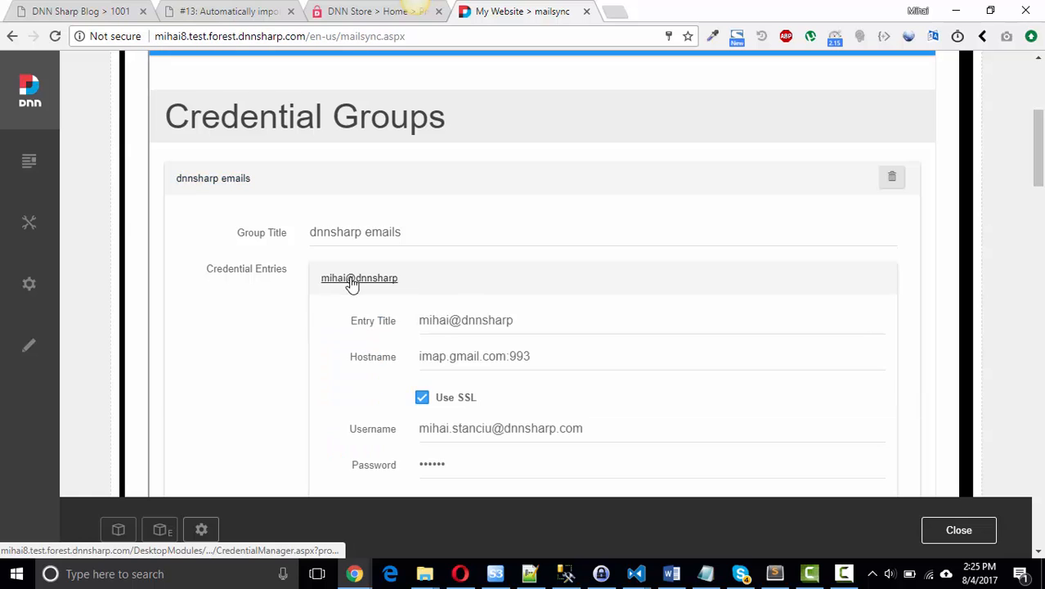
Step: Look over the entry's title, hostname, SSL, username and password fields, and save the credential entry
left_click_drag(515, 320, 401, 319)
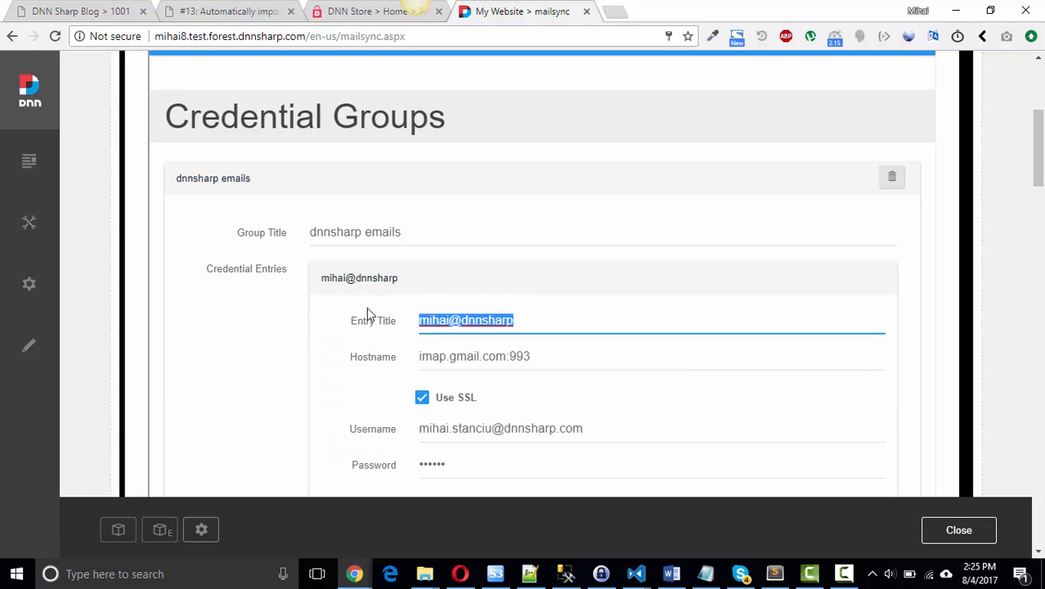
scroll(450, 318, "down", 1)
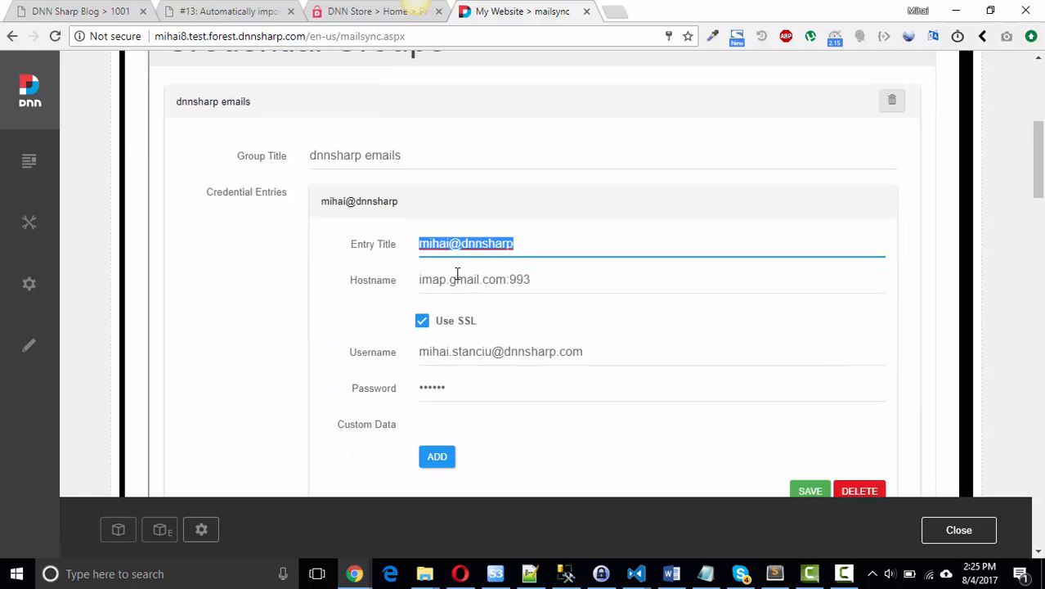
left_click(446, 280)
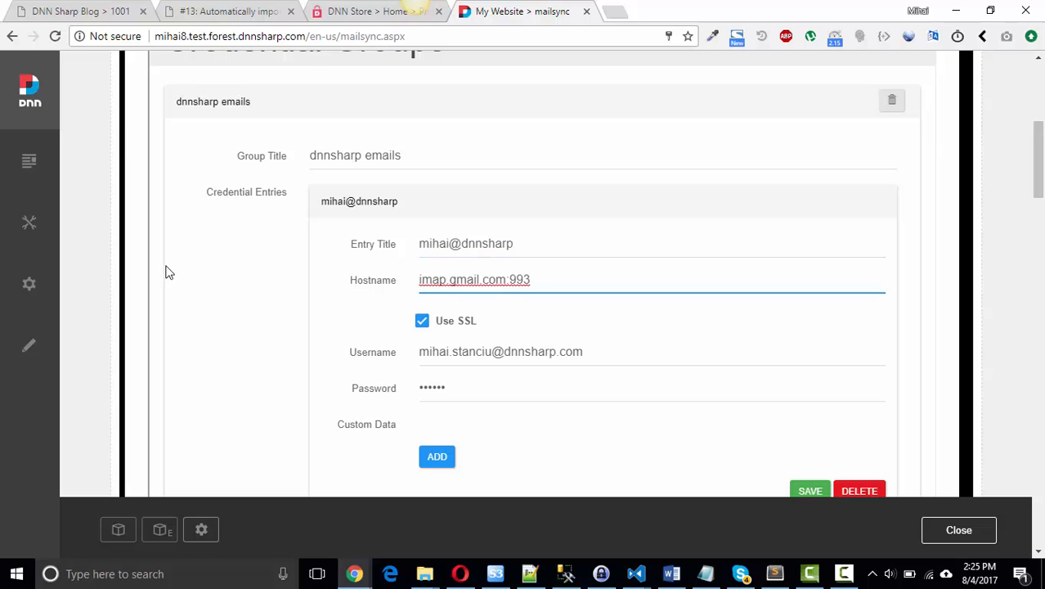
left_click(496, 354)
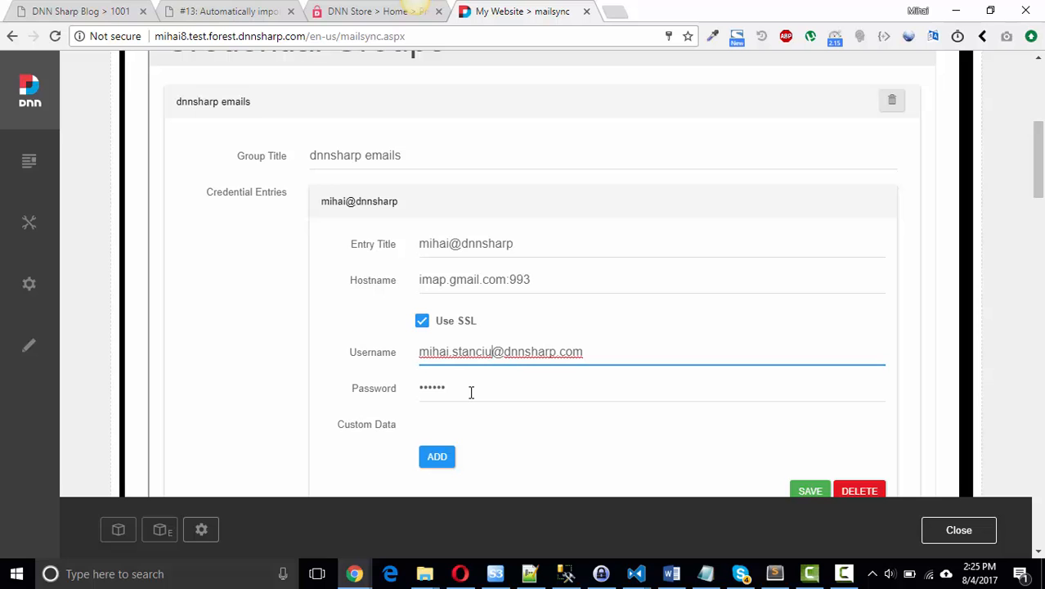
scroll(544, 420, "down", 3)
left_click(816, 269)
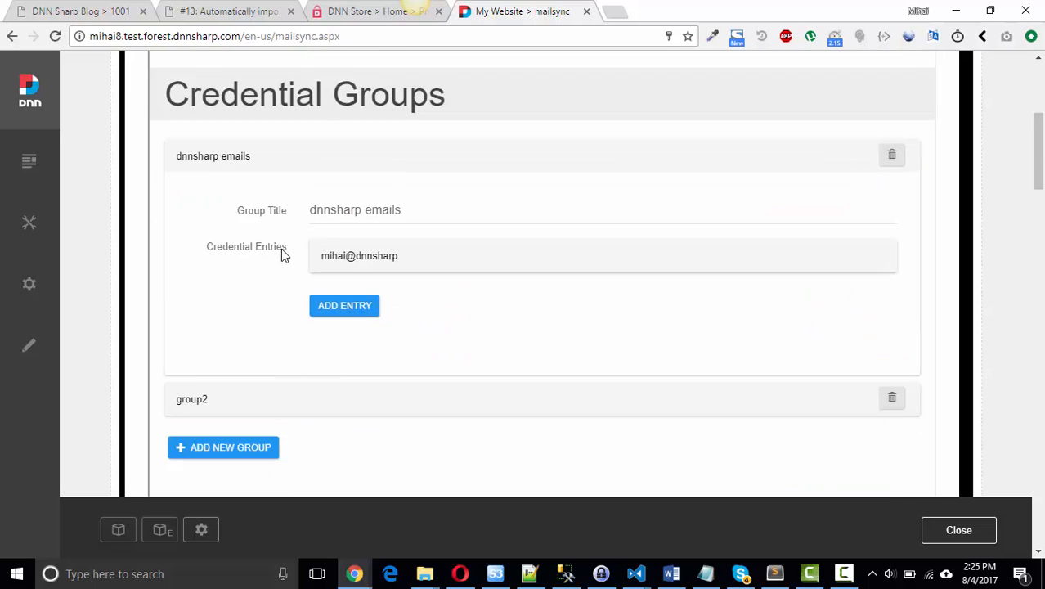
Step: Close the Credential Groups editor and return to the job's settings
scroll(283, 252, "up", 4)
scroll(256, 335, "up", 4)
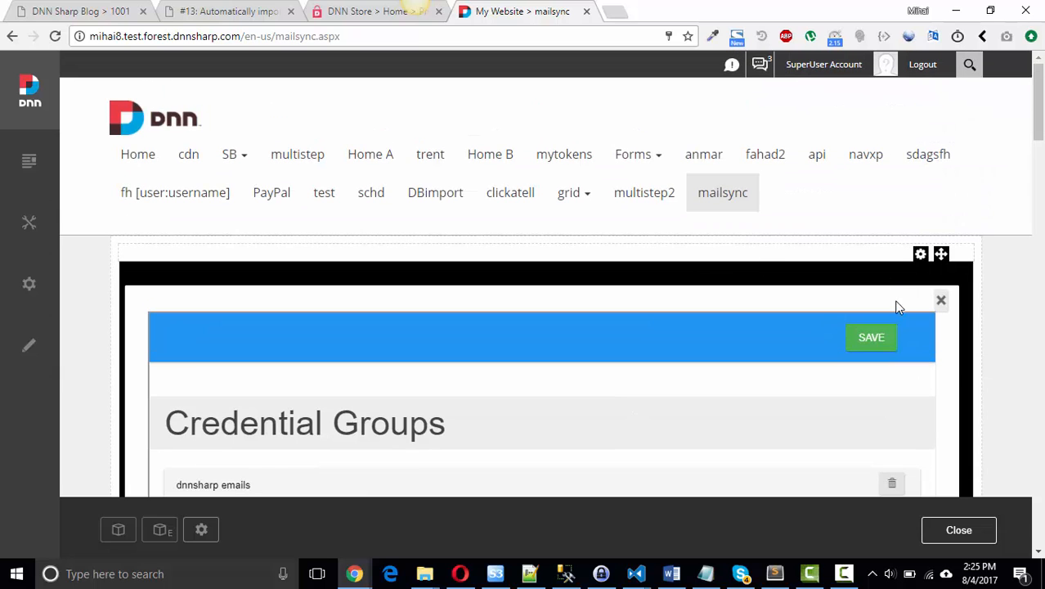
left_click(940, 301)
Step: Review the IMAP trigger's start date, attachment saving, duplicate handling and e-mail filters, highlighting the subject filter
scroll(479, 273, "down", 2)
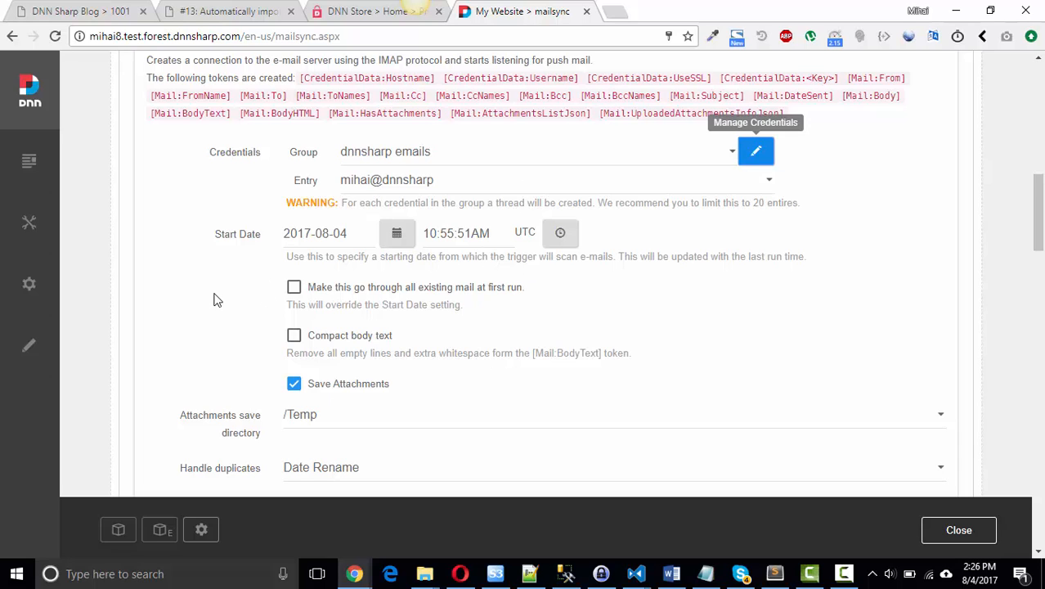
scroll(246, 282, "down", 2)
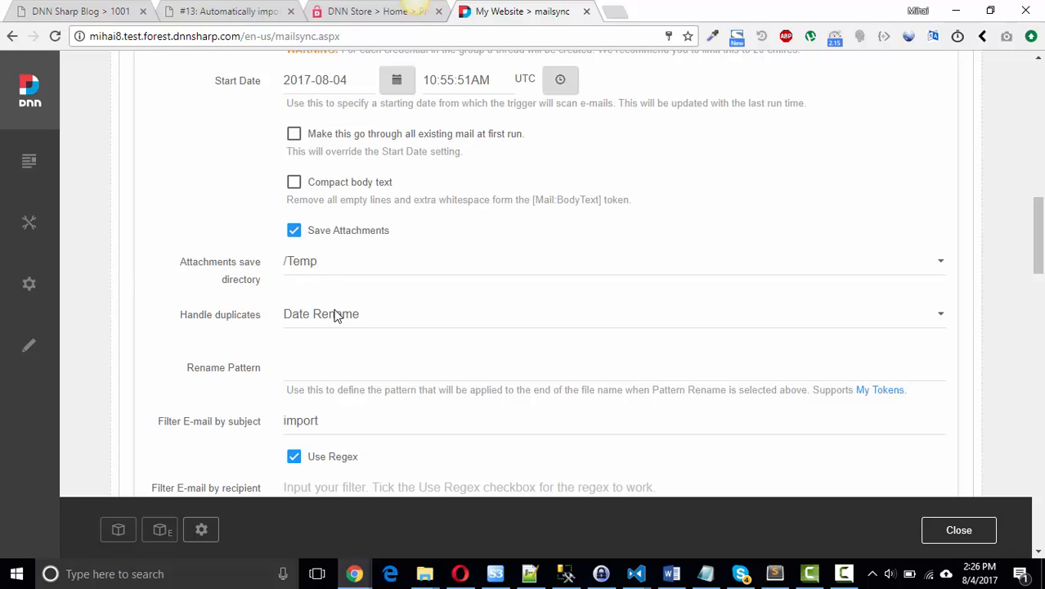
scroll(260, 310, "down", 1)
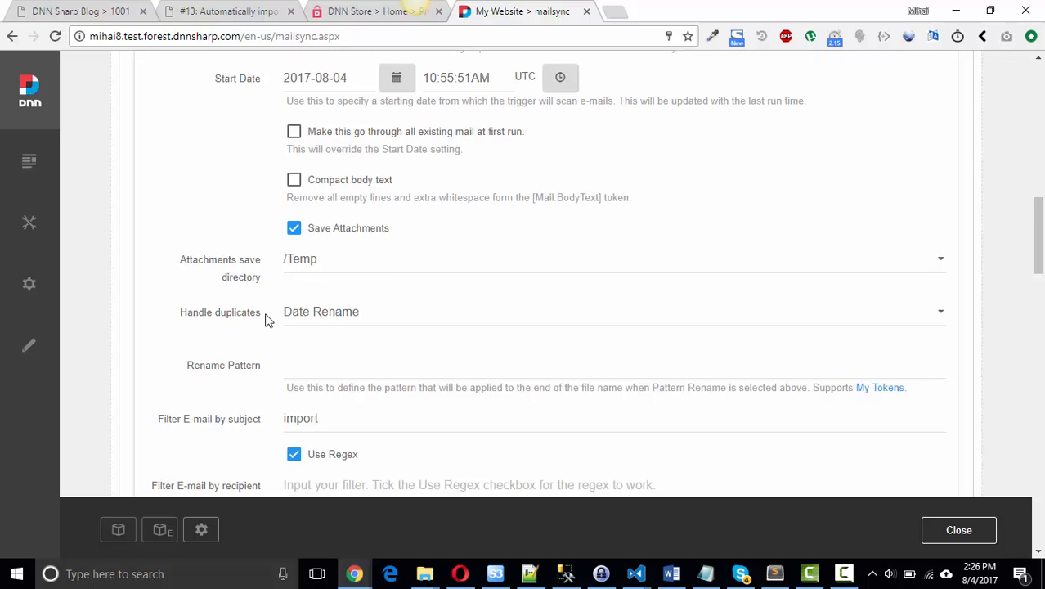
scroll(306, 244, "down", 2)
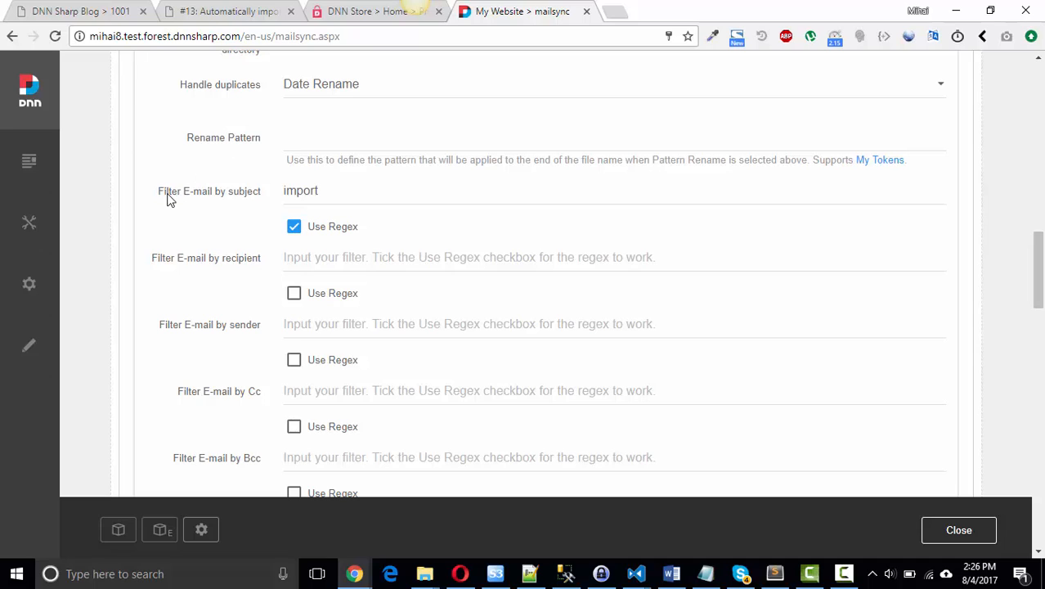
left_click_drag(183, 195, 259, 196)
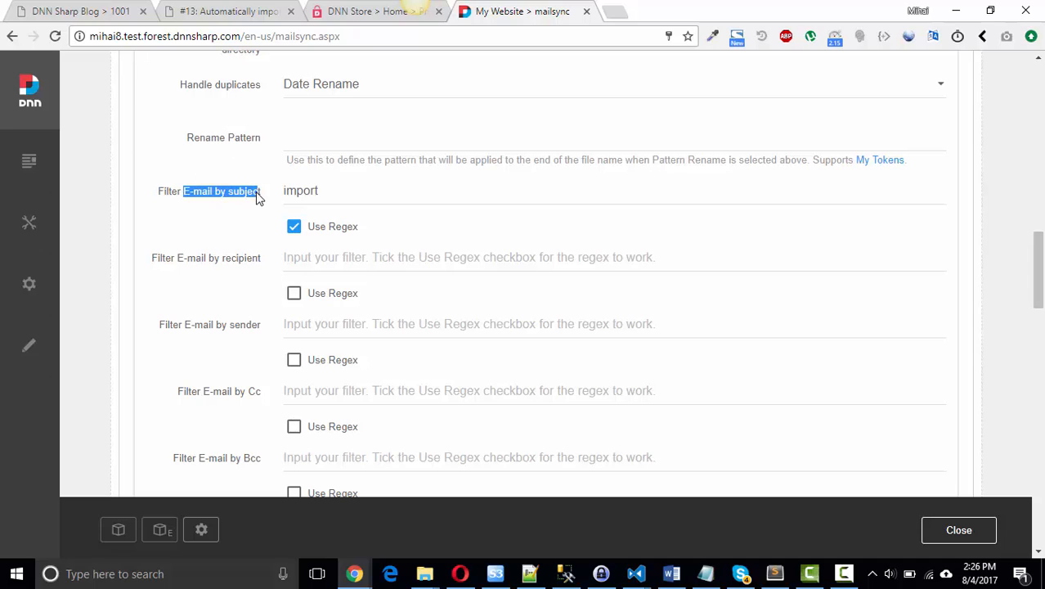
left_click_drag(354, 196, 282, 209)
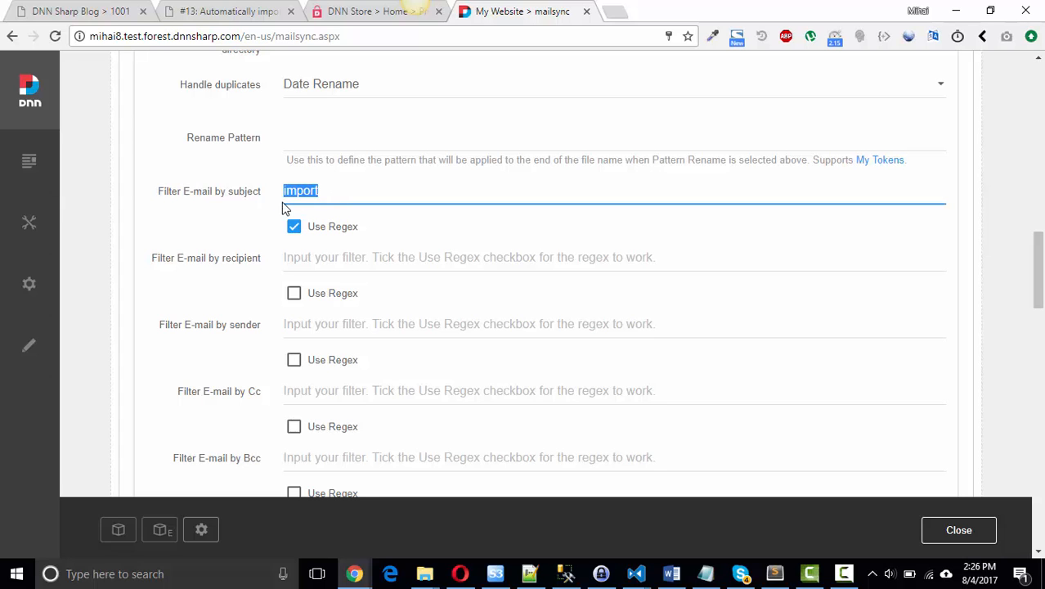
scroll(284, 208, "down", 5)
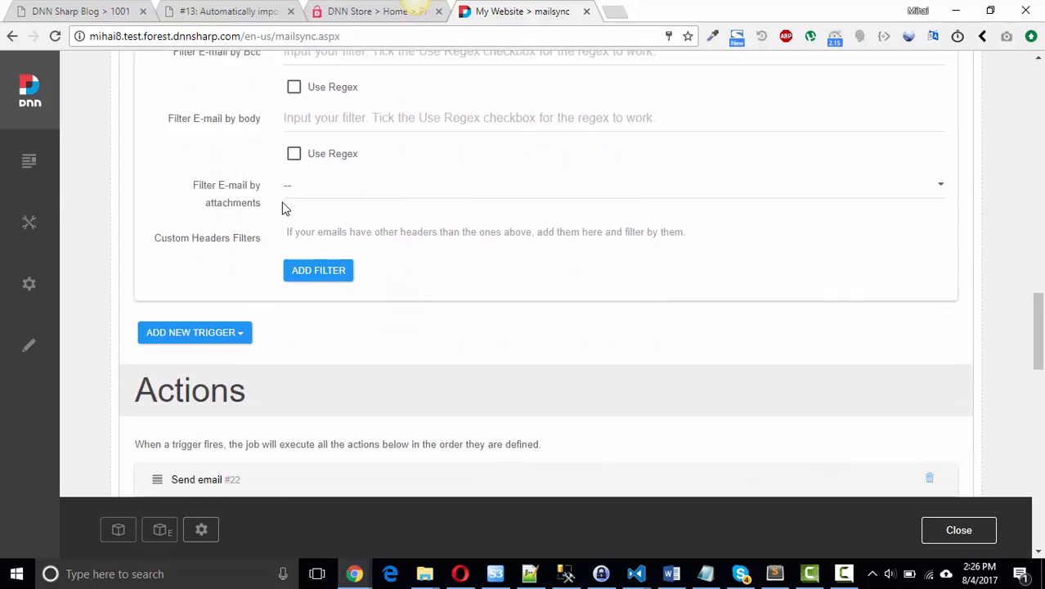
Step: Look over the list of tokens the IMAP trigger creates, and collapse the trigger
scroll(284, 209, "up", 12)
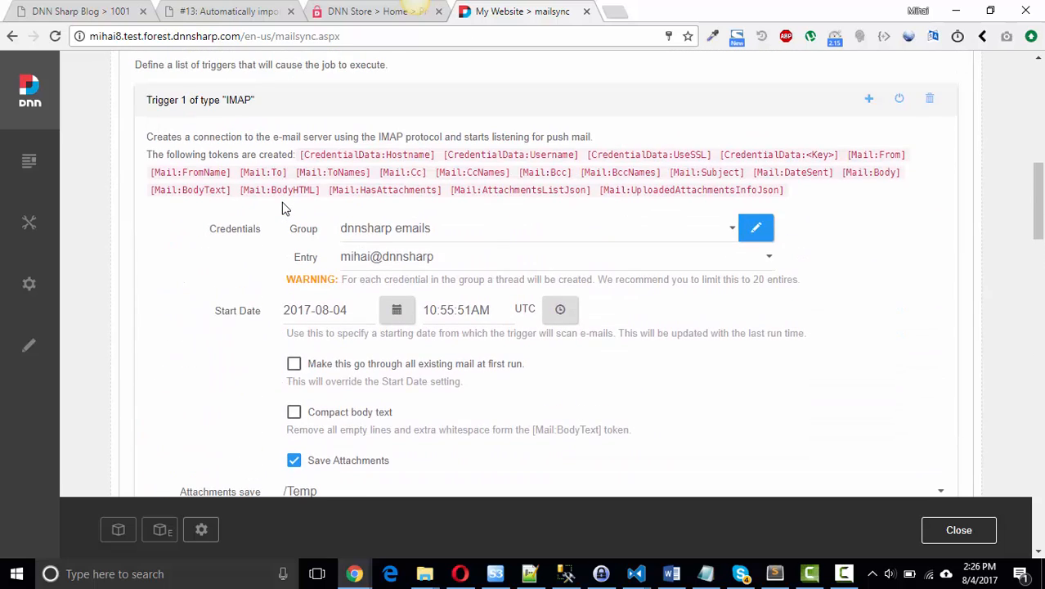
scroll(281, 209, "up", 1)
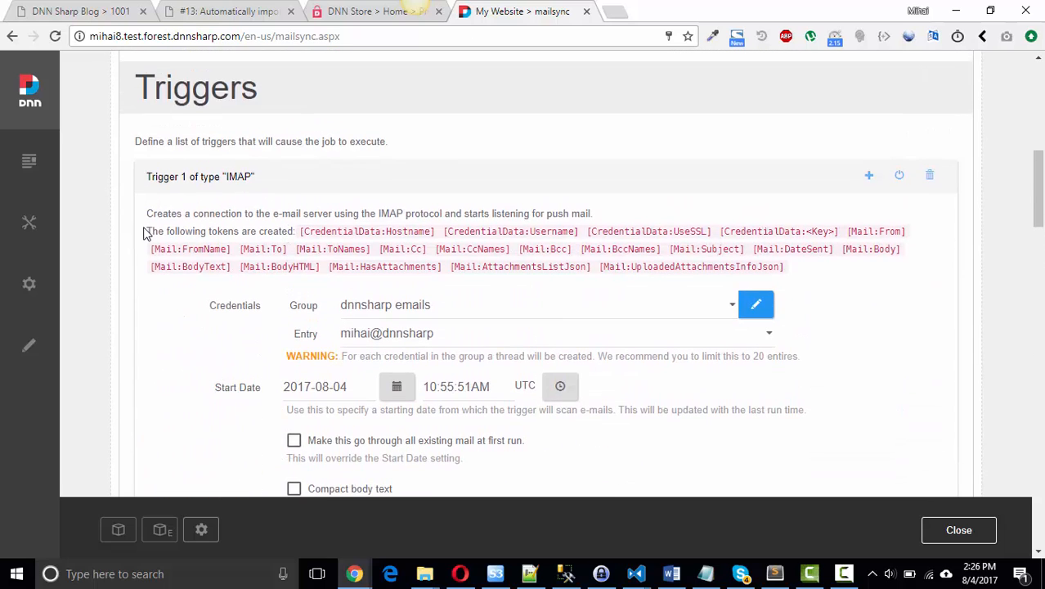
left_click_drag(148, 231, 296, 232)
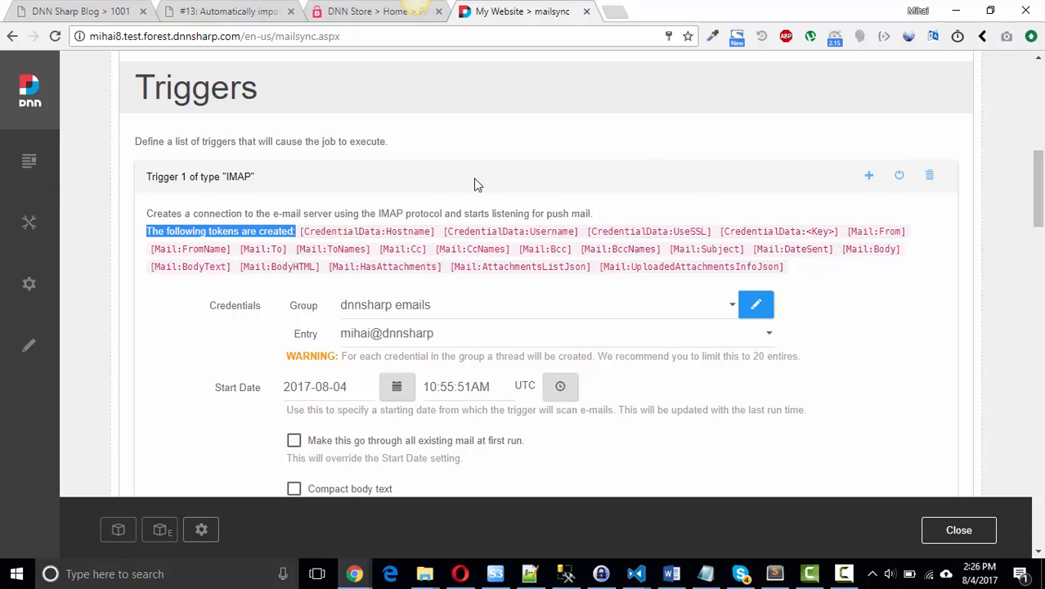
left_click(233, 178)
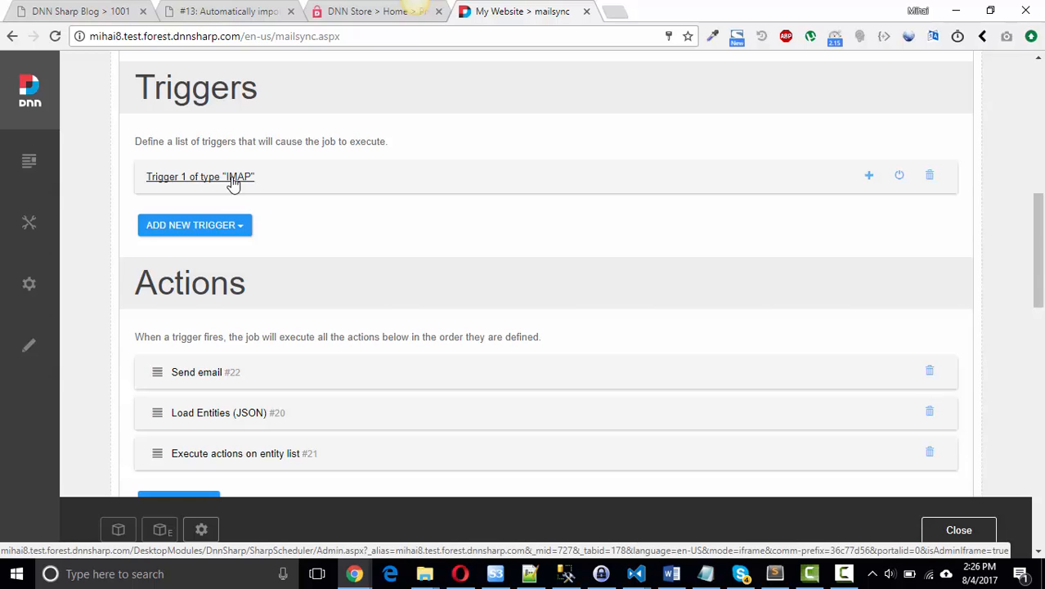
Step: Expand the Send email action, examine its recipient, subject and the token in its body, and collapse the action
scroll(233, 181, "down", 1)
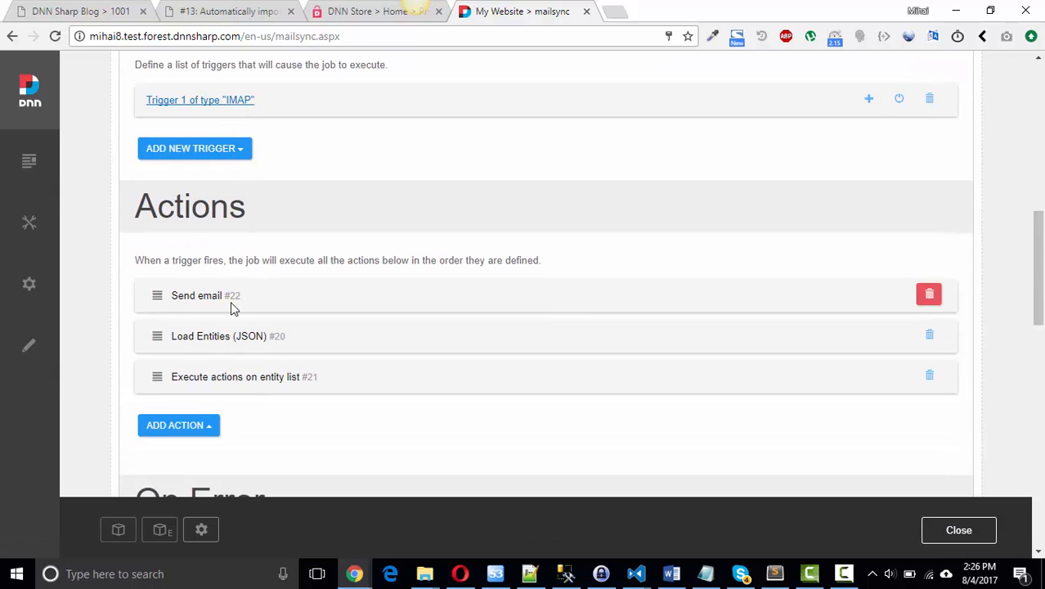
left_click(196, 297)
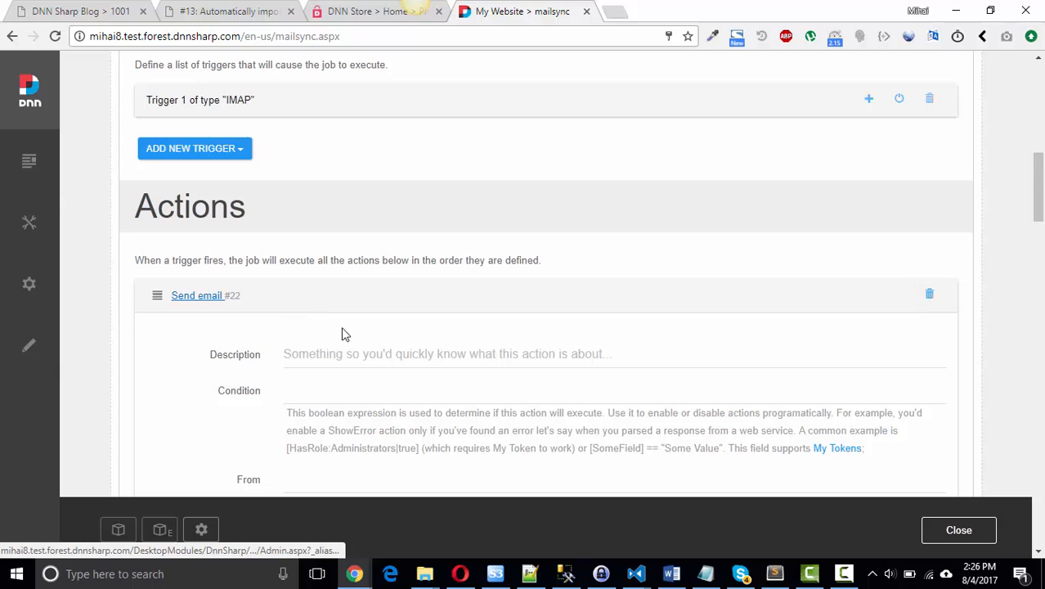
scroll(364, 298, "down", 5)
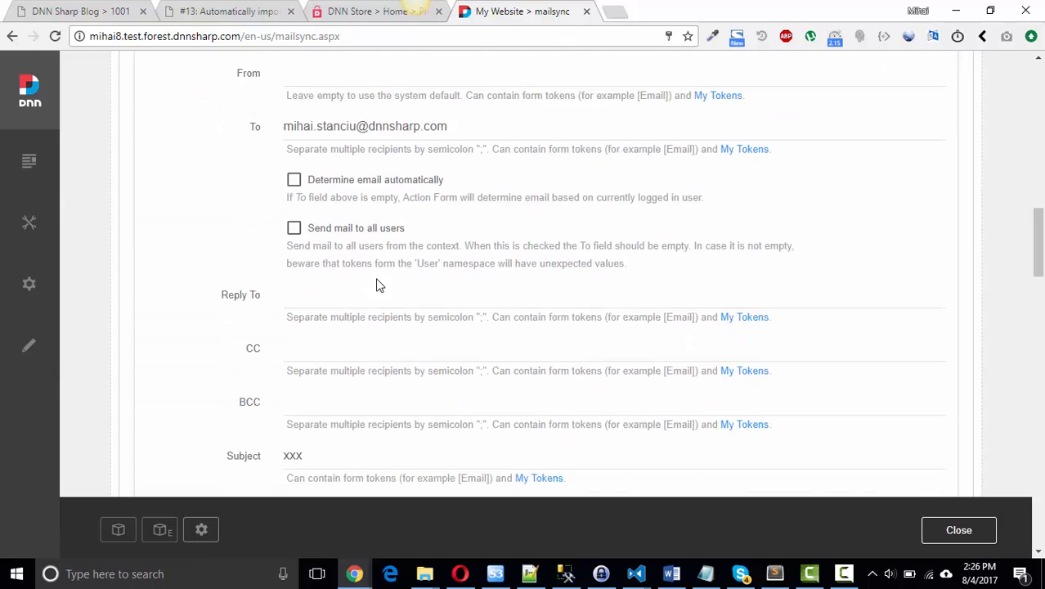
scroll(405, 168, "down", 3)
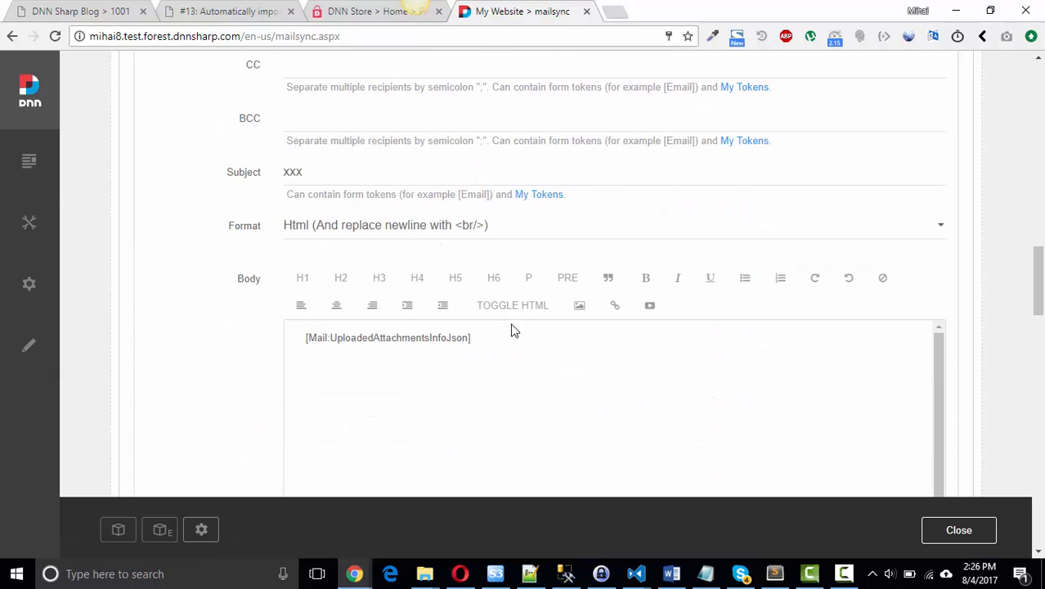
left_click_drag(494, 338, 299, 318)
scroll(218, 215, "up", 5)
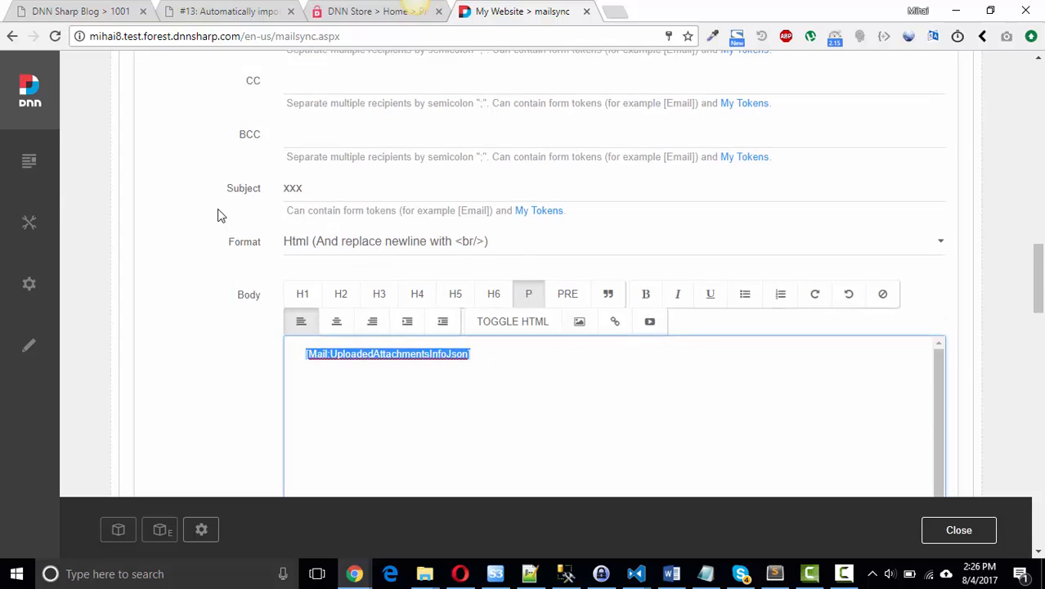
scroll(218, 215, "up", 3)
left_click(205, 221)
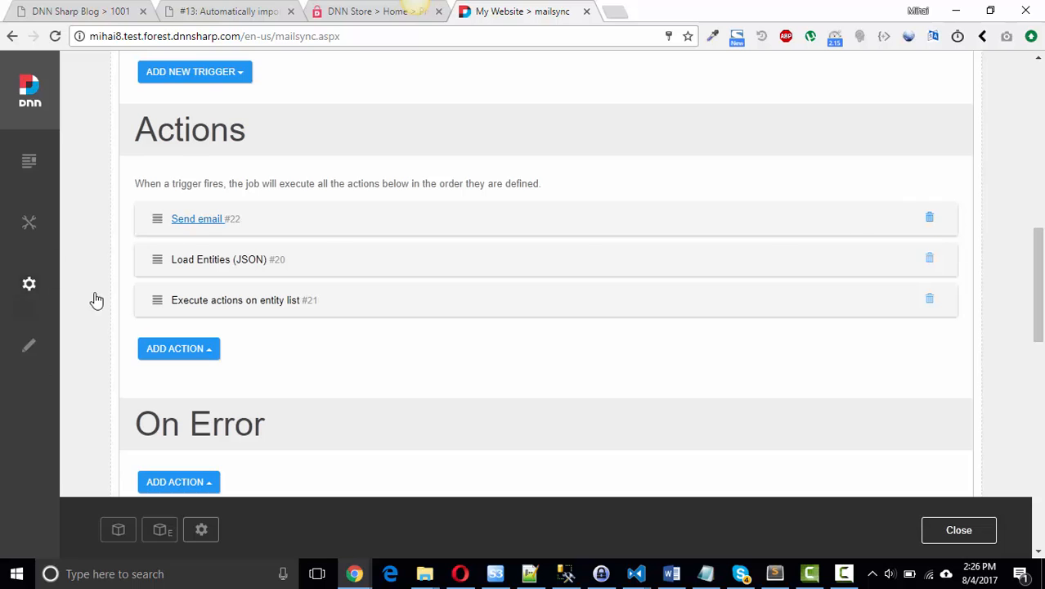
Step: Expand the IMAP trigger again, highlight its [Mail:UploadedAttachmentsInfoJson] token and read the token's description
scroll(238, 254, "up", 3)
left_click(233, 255)
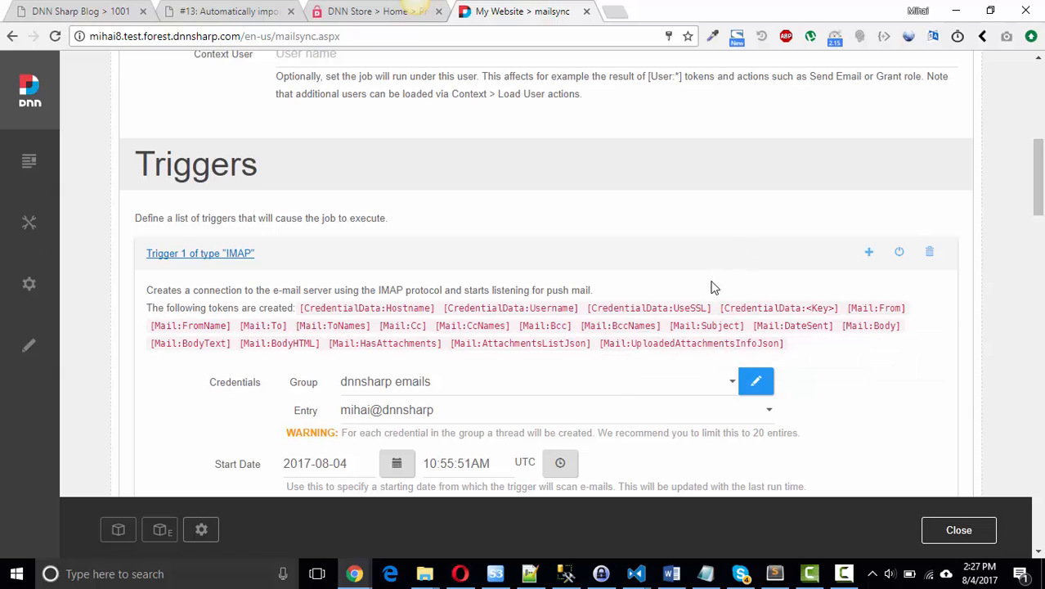
mouse_move(786, 350)
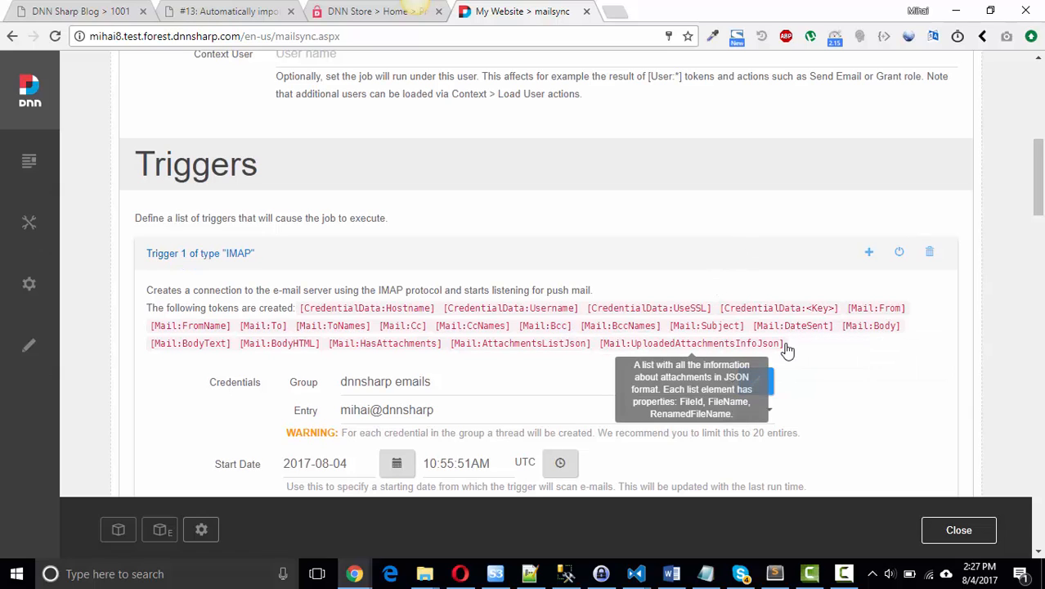
left_click_drag(786, 350, 602, 358)
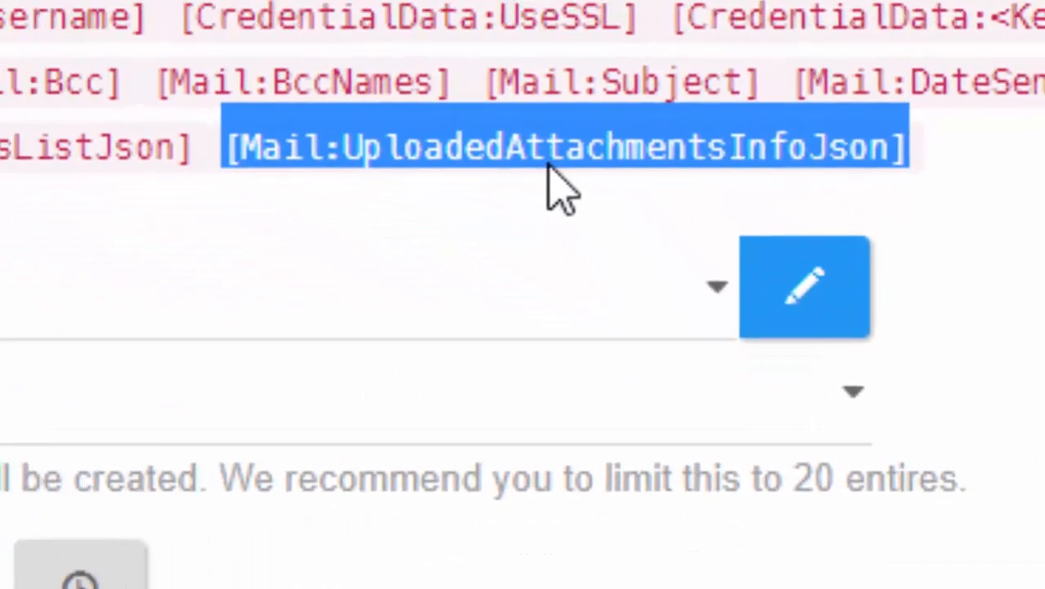
mouse_move(647, 283)
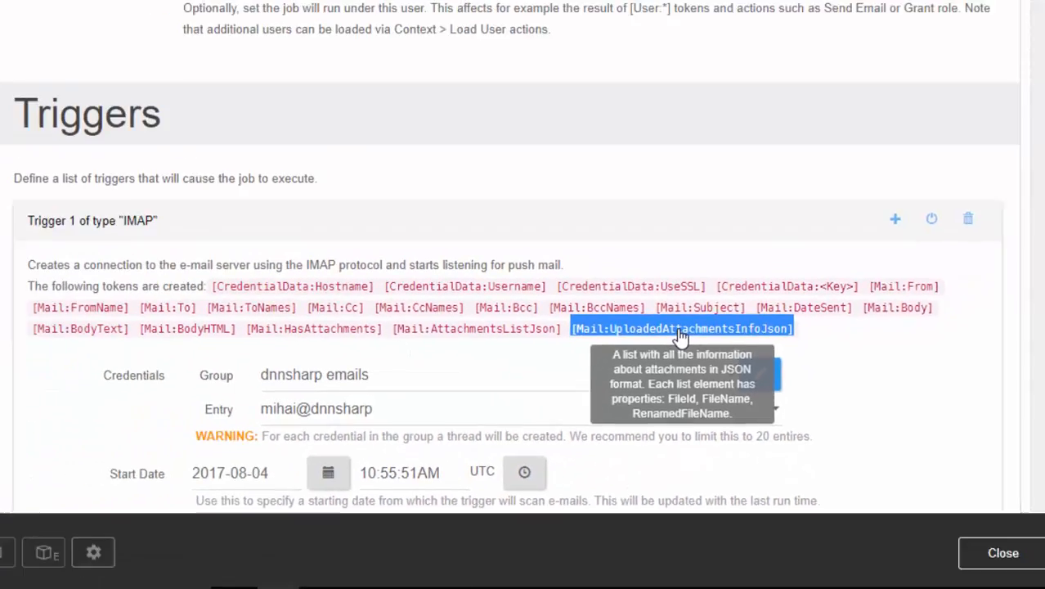
right_click(681, 331)
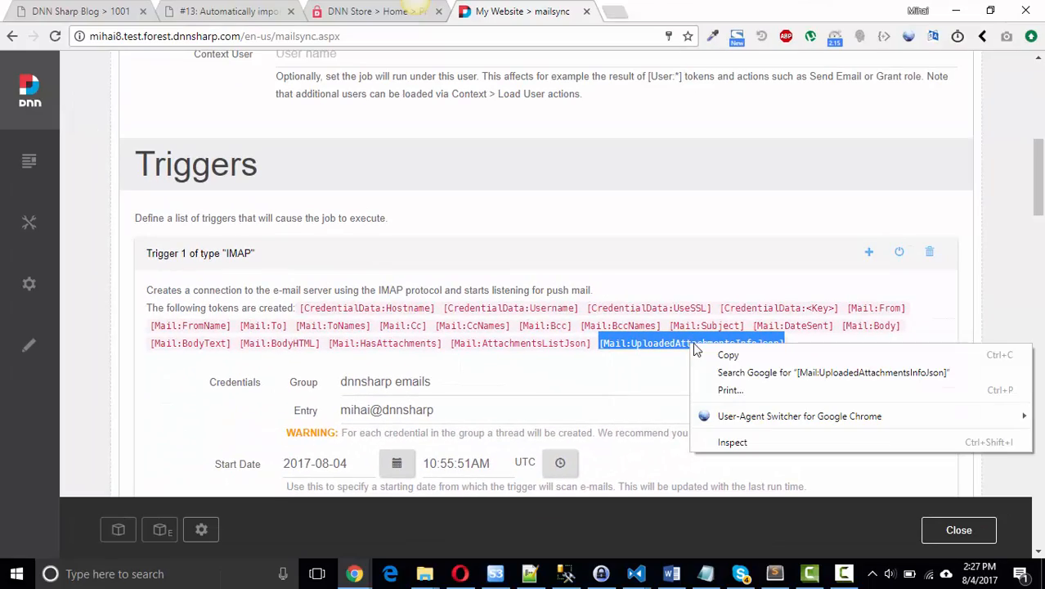
left_click(723, 342)
Step: Expand the Load Entities (JSON) action in the job's Actions section
scroll(304, 235, "down", 3)
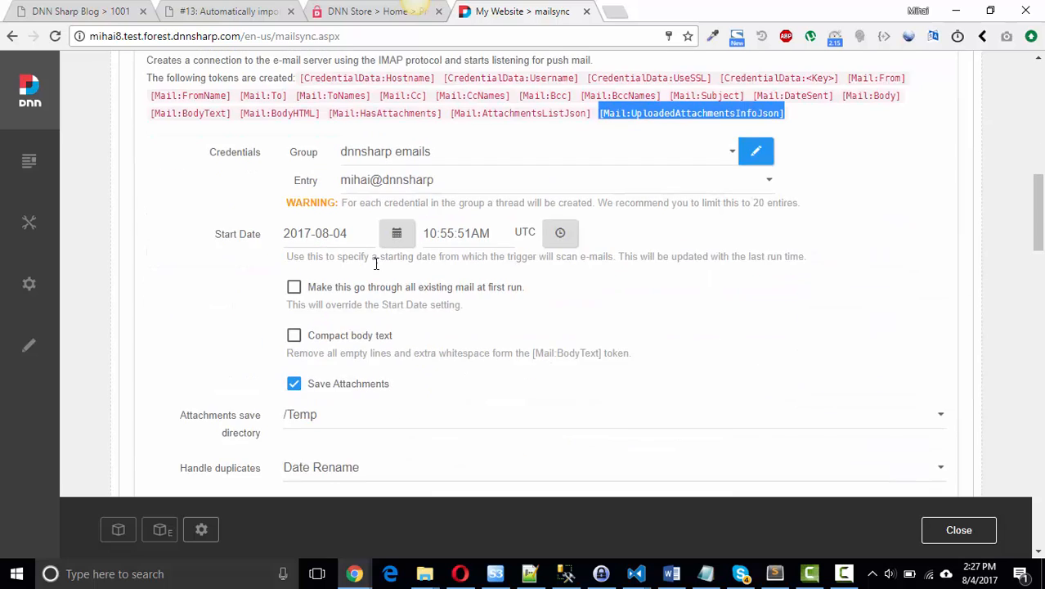
scroll(376, 253, "down", 15)
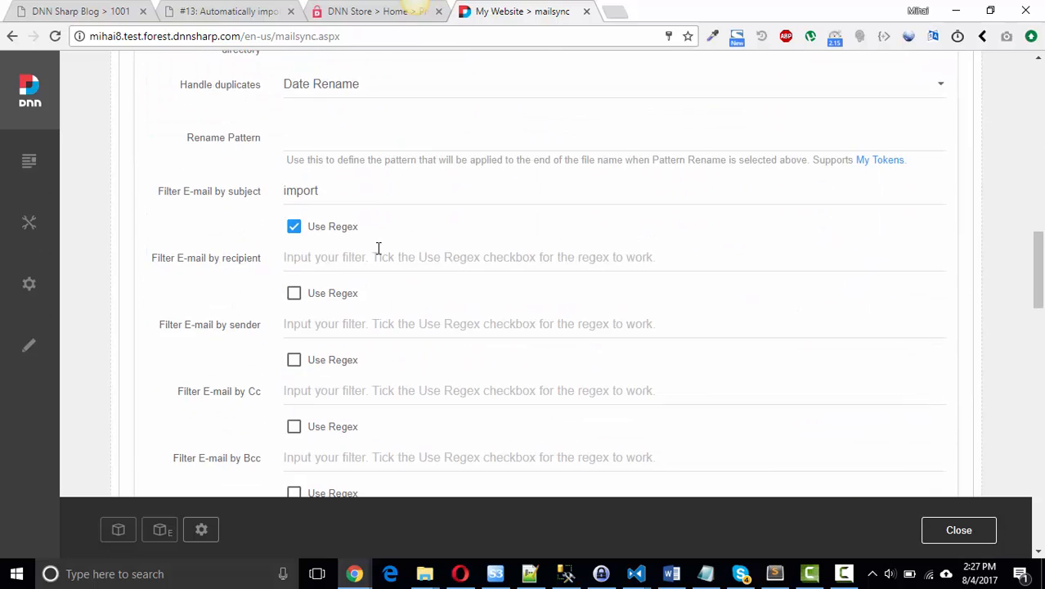
scroll(244, 298, "down", 2)
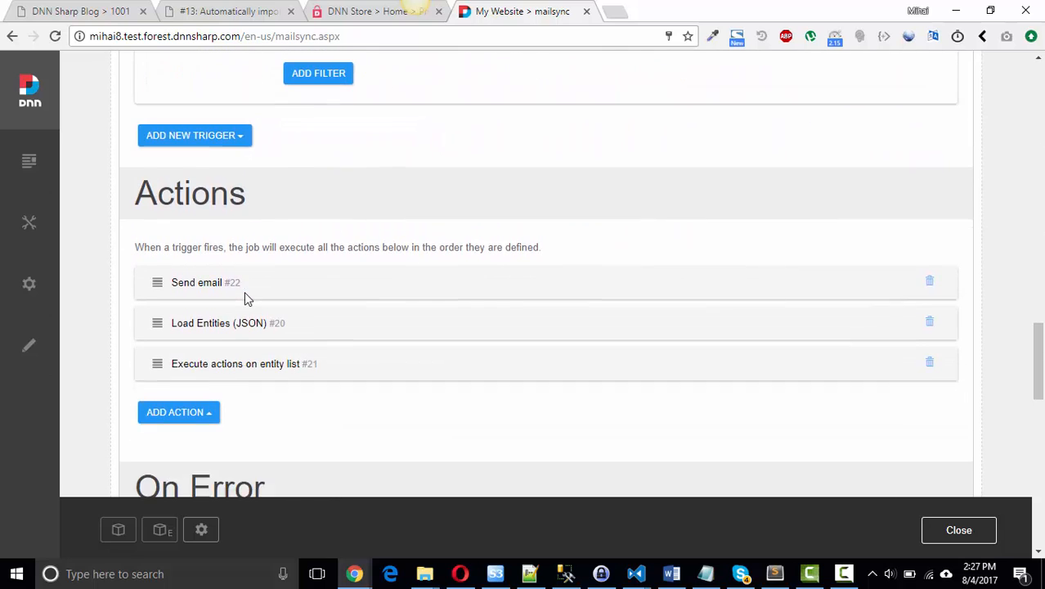
left_click(233, 315)
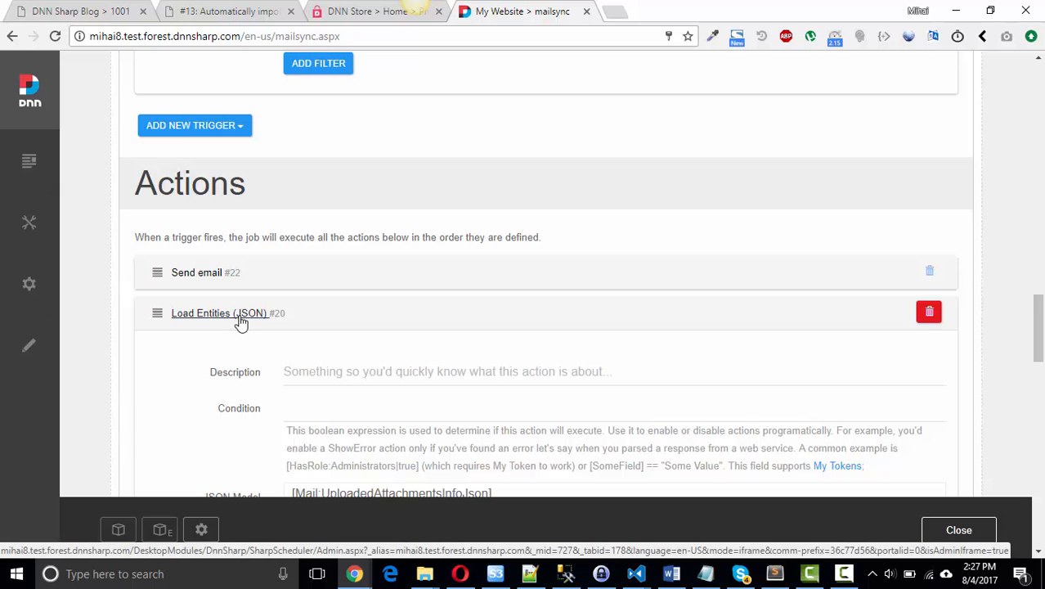
Step: Examine the JSON Model and Entity Name of the Load Entities (JSON) action, highlight the entity name and collapse the action
scroll(245, 311, "down", 4)
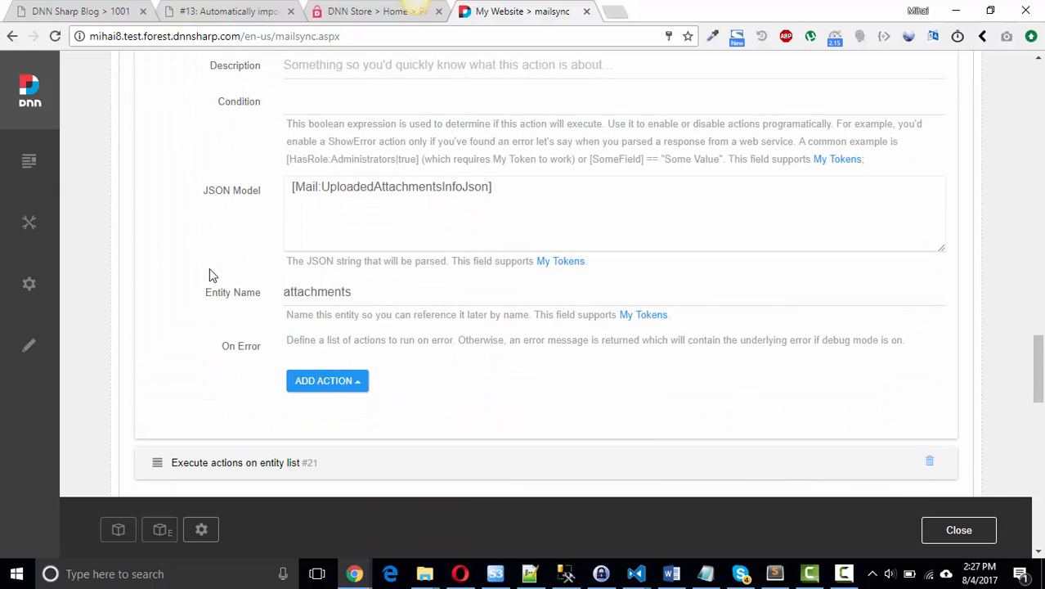
double_click(314, 300)
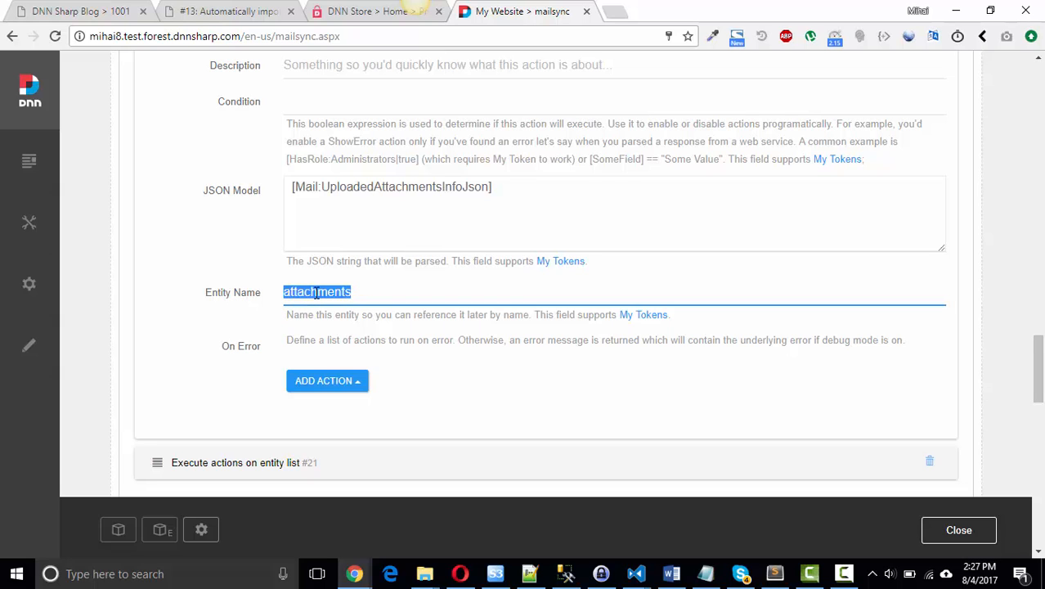
scroll(270, 229, "up", 2)
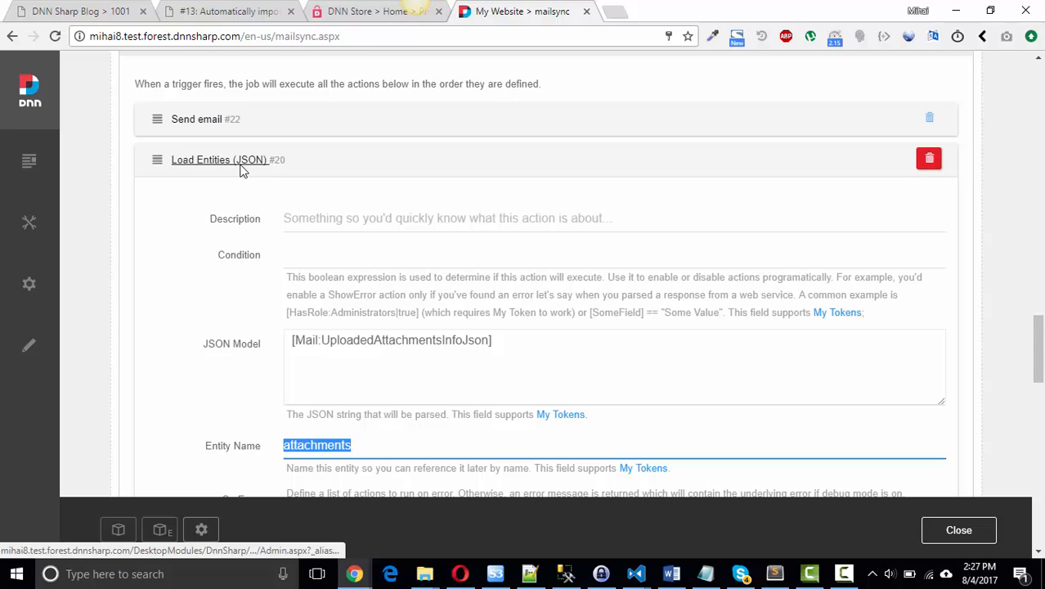
left_click(241, 170)
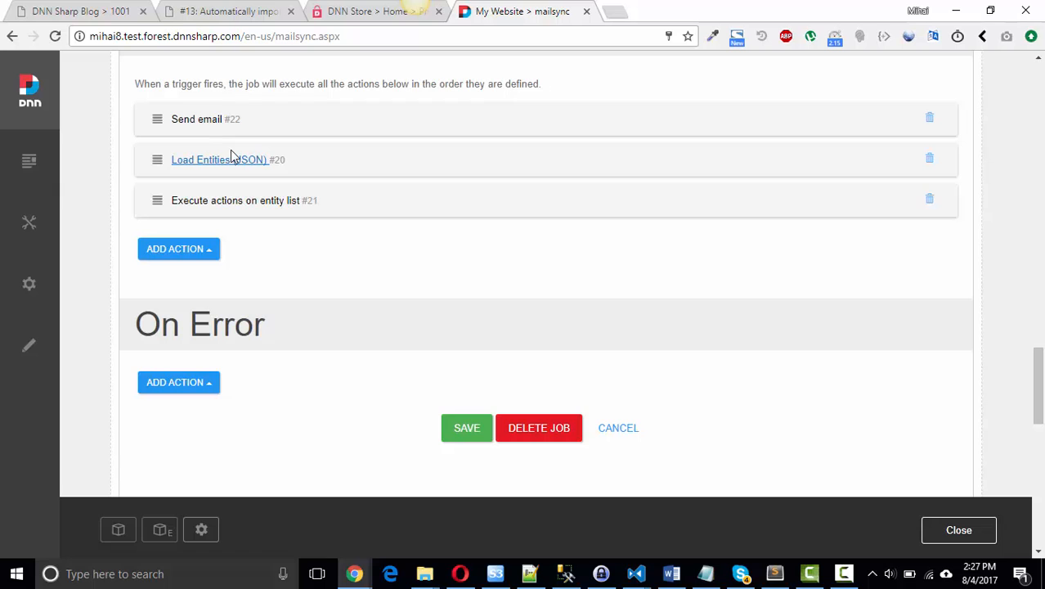
Step: Expand the Execute actions on entity list action and look over its entity name, filters and action list
left_click(273, 205)
scroll(368, 237, "down", 3)
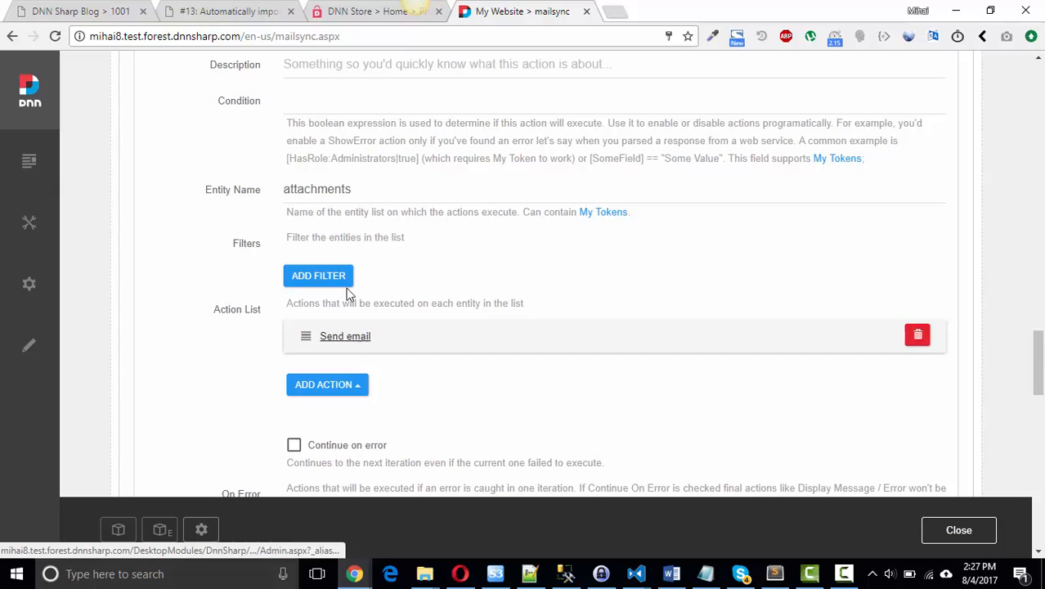
scroll(271, 270, "down", 2)
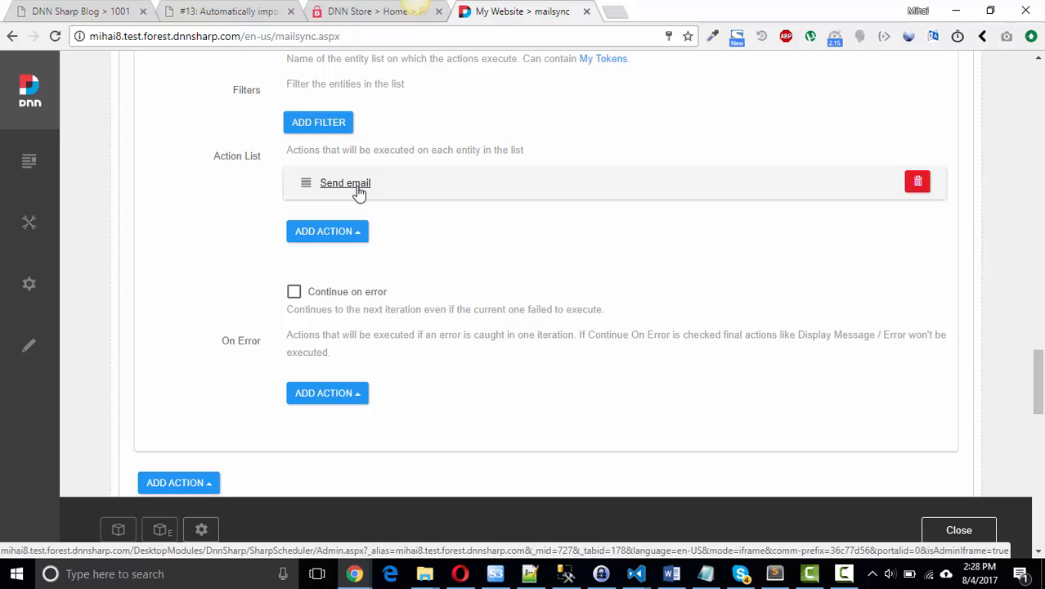
Step: Expand the nested Send email action and change its subject to "you had [attachments:FileName] as attachment"
left_click(360, 188)
scroll(401, 212, "down", 2)
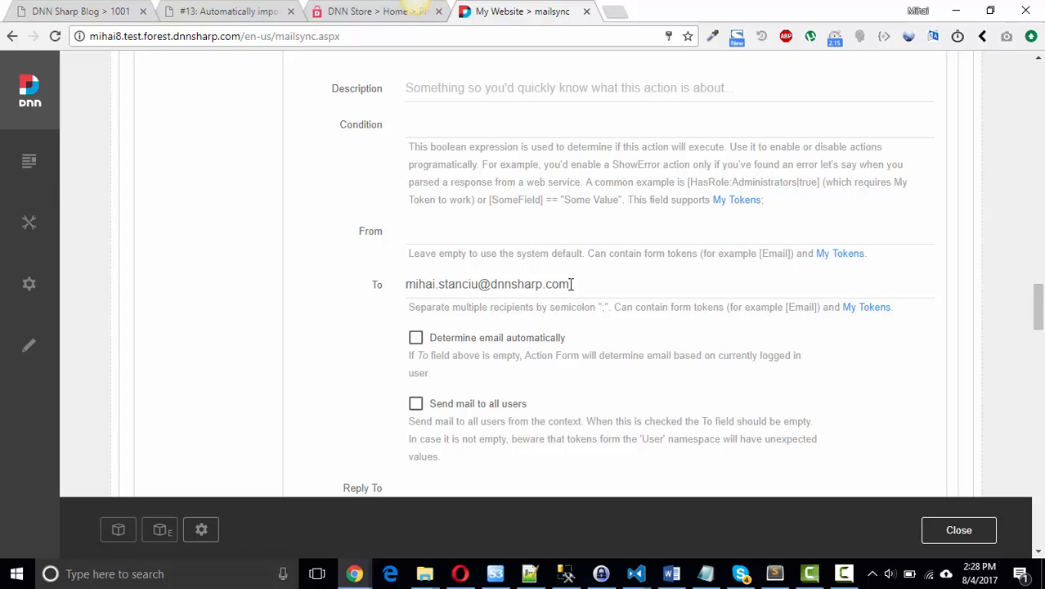
scroll(572, 284, "down", 4)
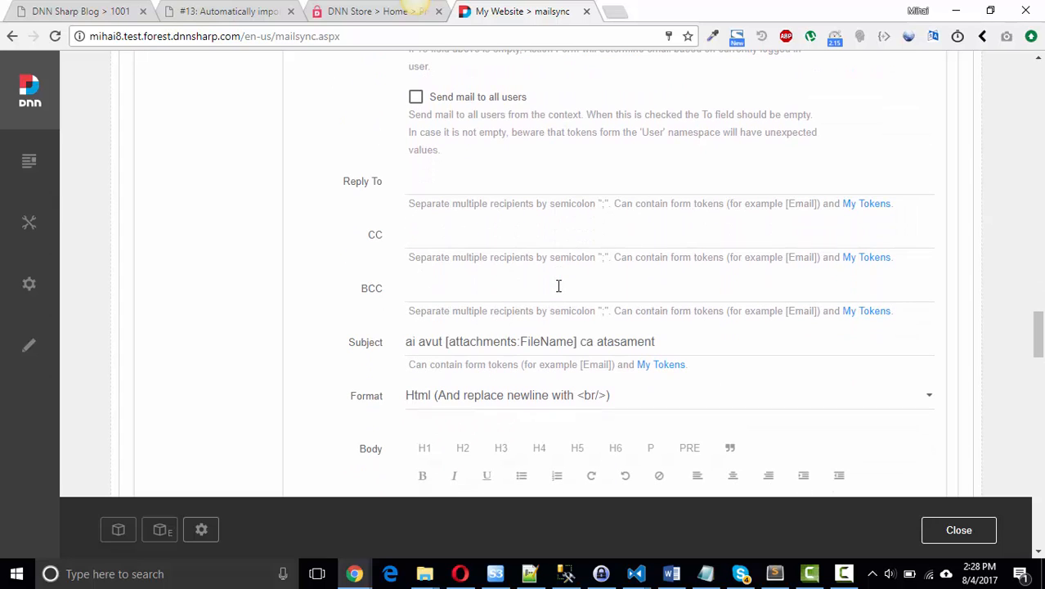
left_click_drag(446, 342, 343, 327)
type("you had")
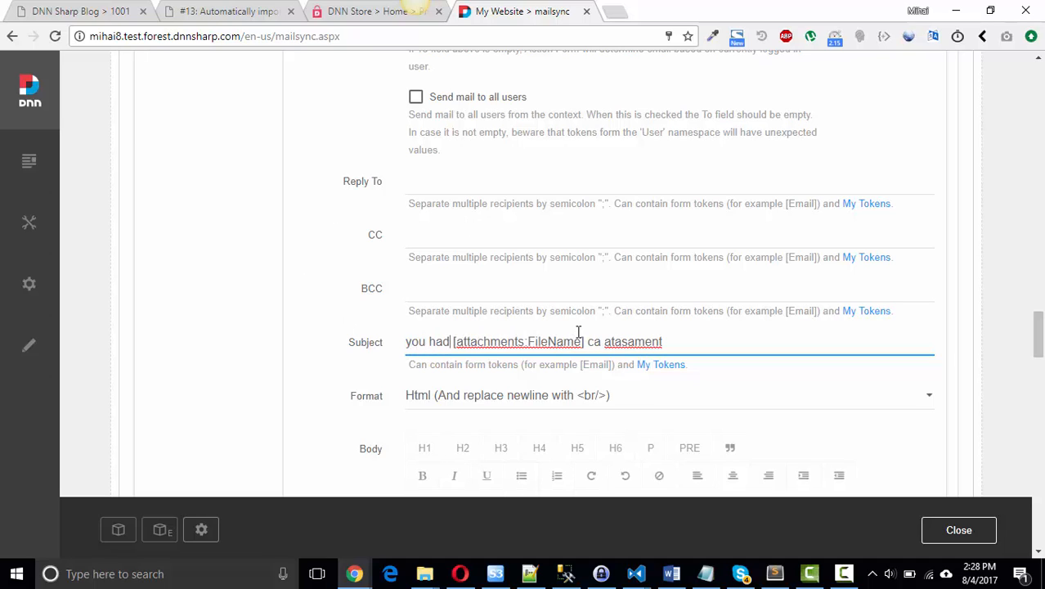
left_click_drag(584, 341, 452, 341)
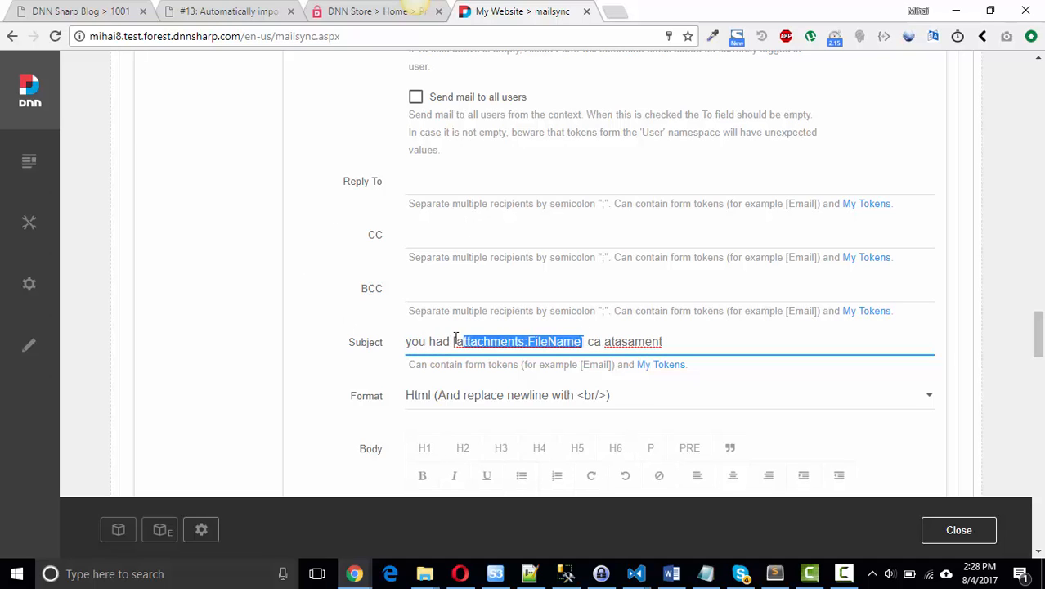
left_click(589, 341)
left_click(688, 335, "shift")
type("as at")
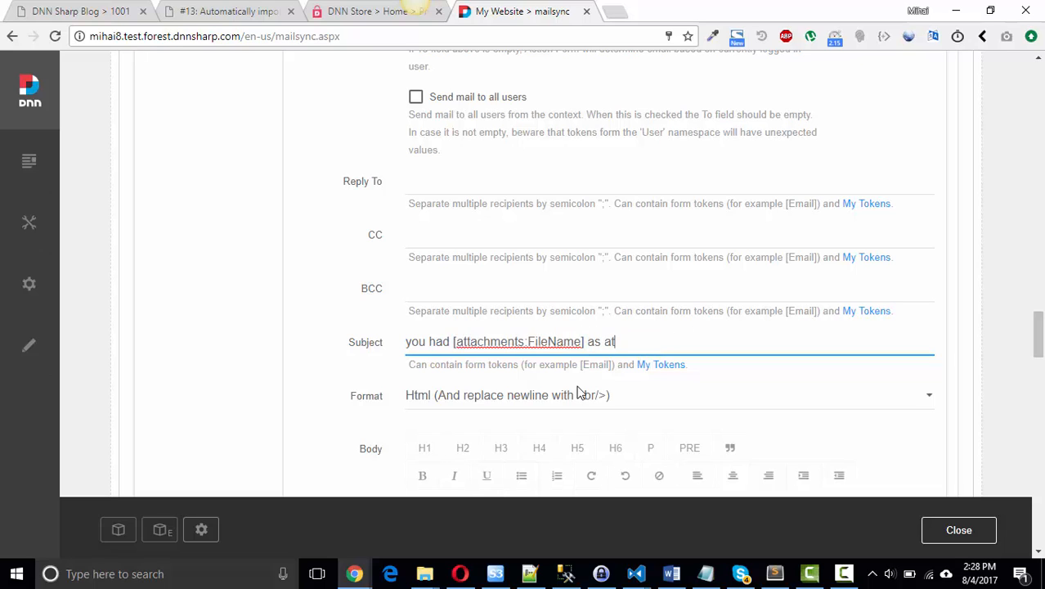
type("tachment")
Step: Highlight "attachments" in the nested email's subject and compare its token with the IMAP trigger's [Mail:UploadedAttachmentsInfoJson] description
double_click(487, 344)
left_click(507, 344)
left_click_drag(524, 344, 460, 343)
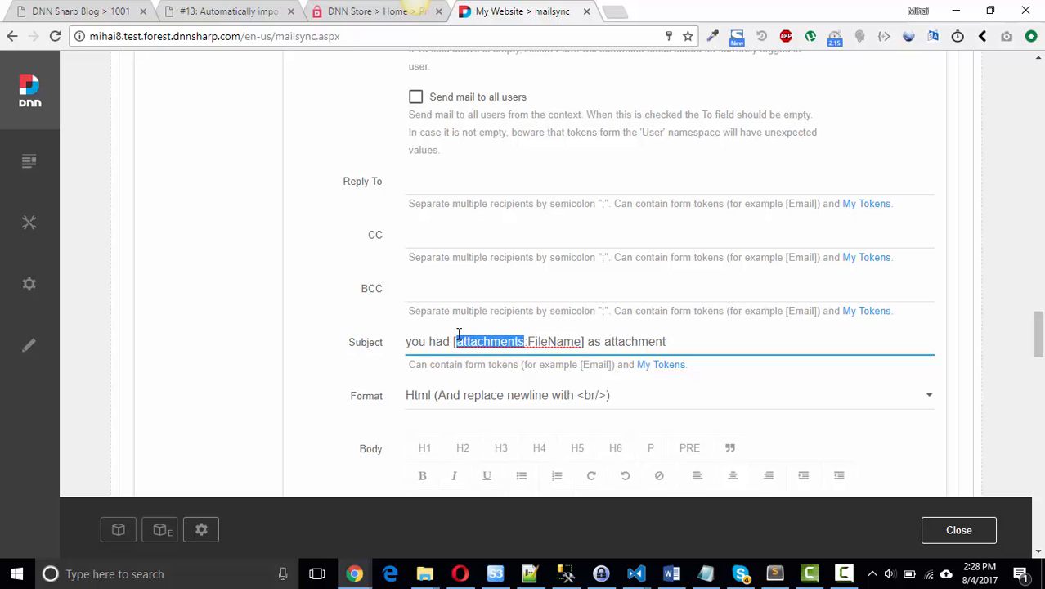
scroll(458, 335, "up", 15)
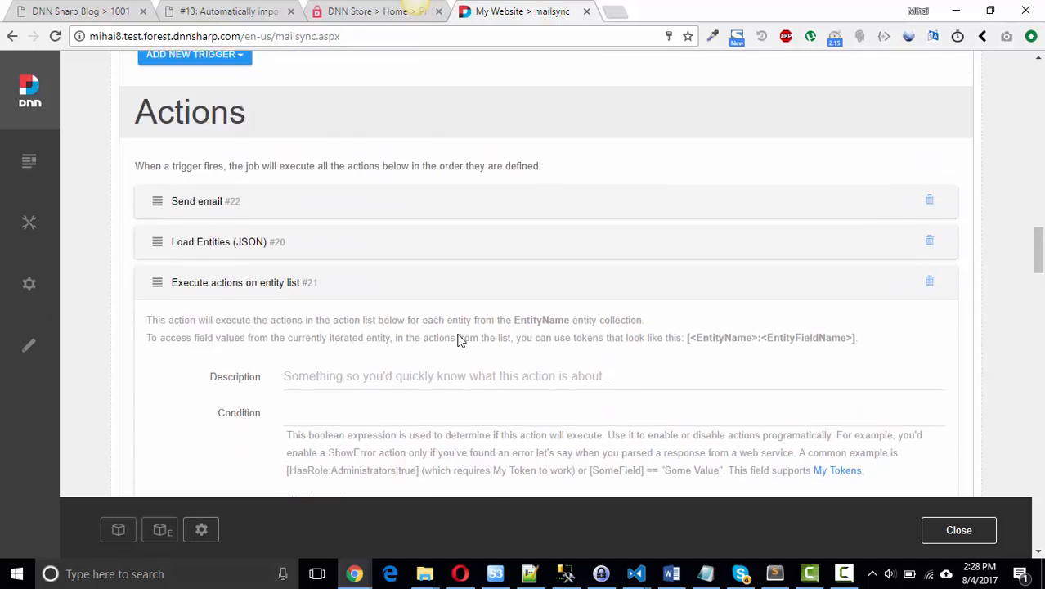
scroll(458, 339, "up", 10)
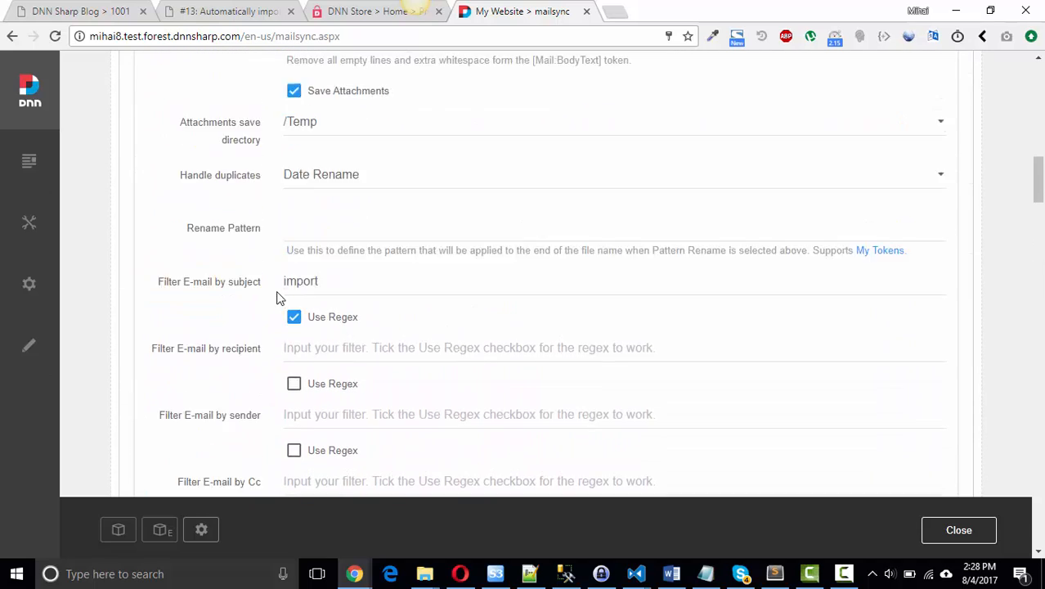
scroll(290, 291, "up", 5)
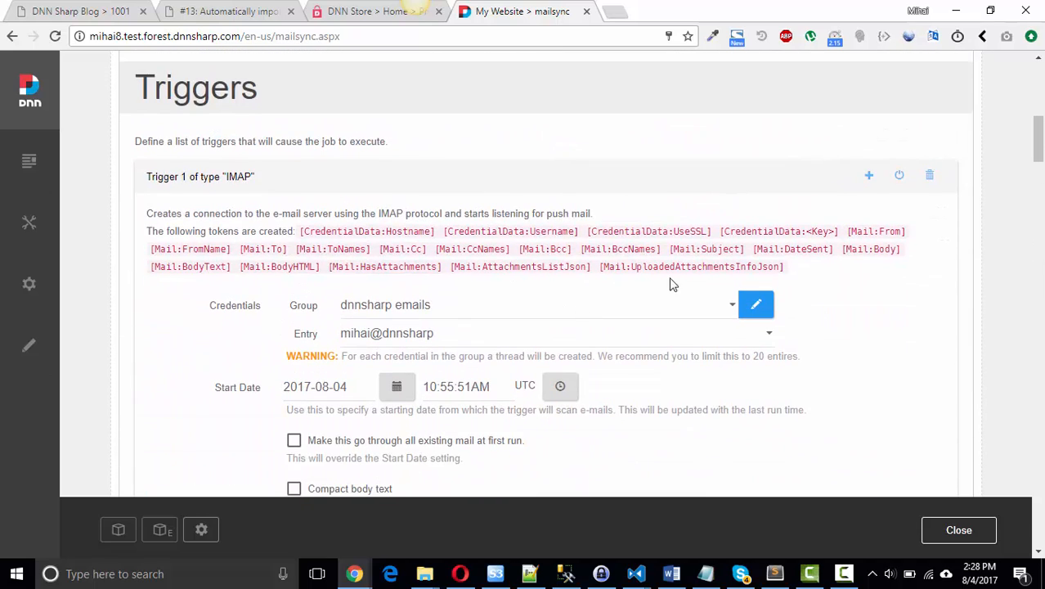
mouse_move(688, 275)
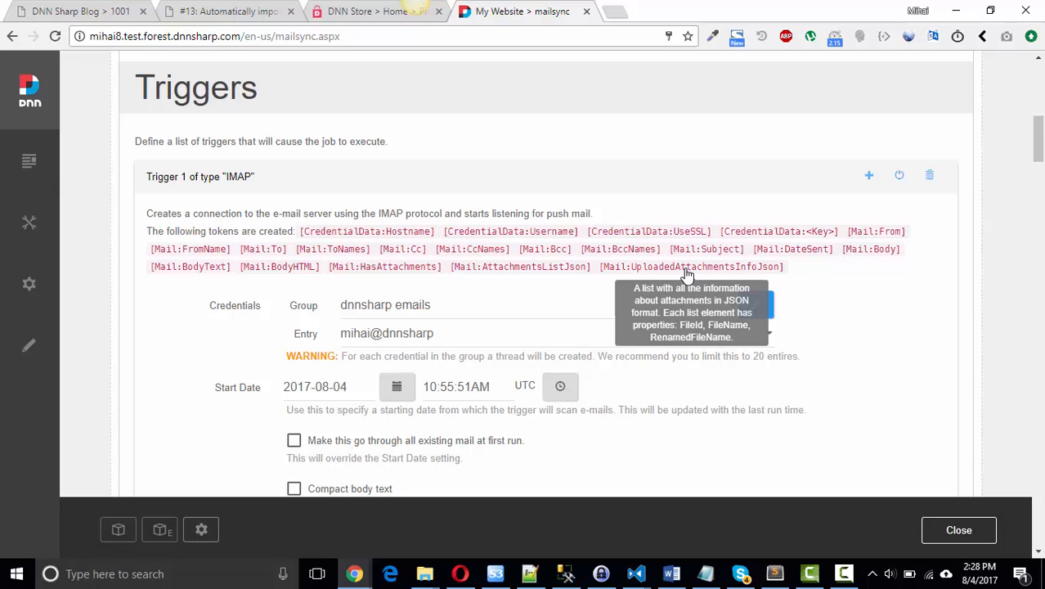
scroll(602, 296, "down", 15)
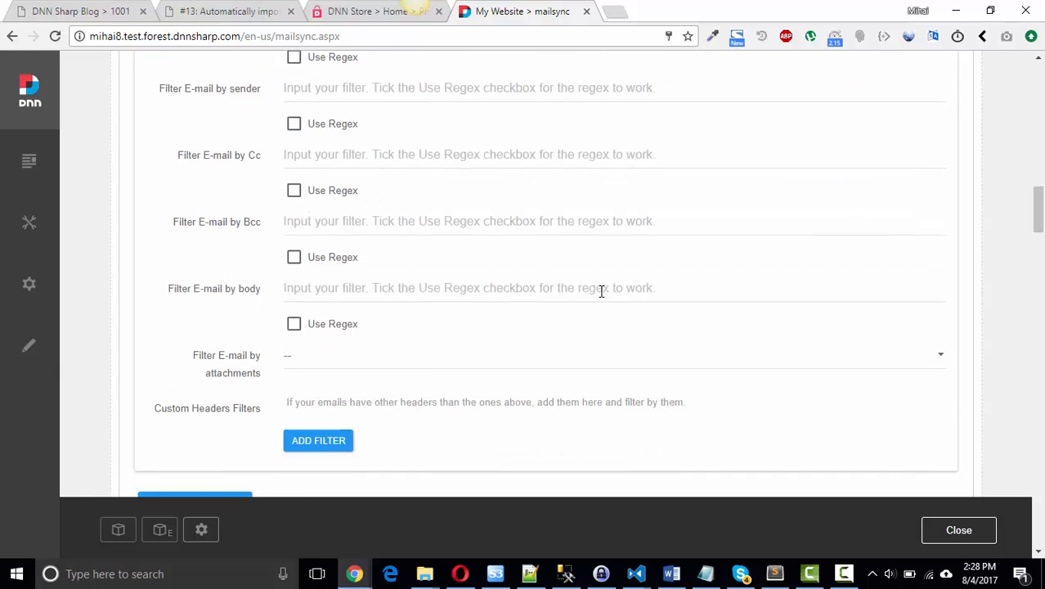
scroll(599, 295, "down", 3)
scroll(420, 229, "down", 10)
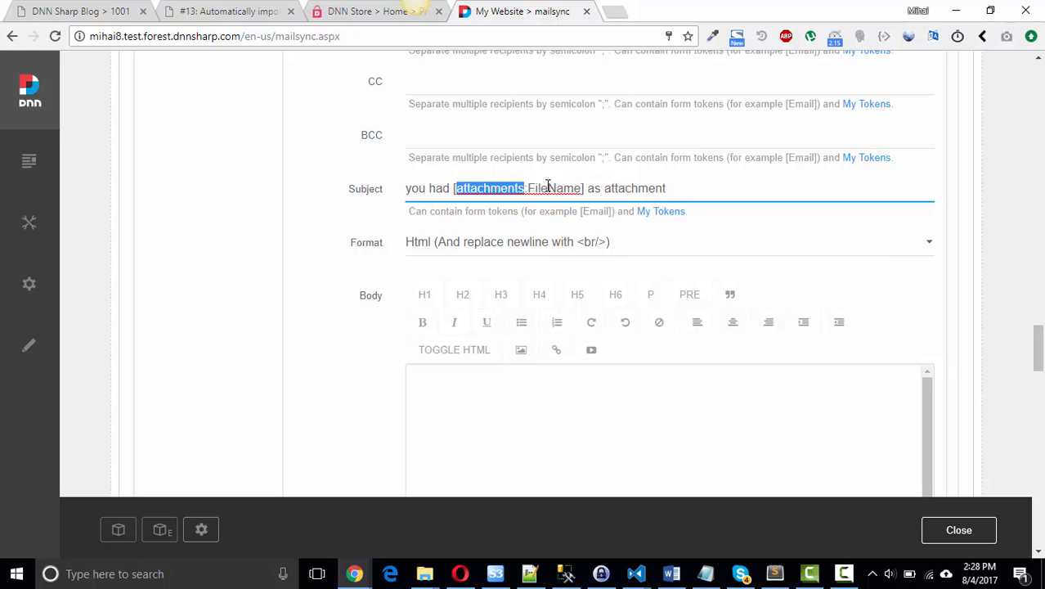
Step: Save the Check email job
scroll(663, 210, "down", 5)
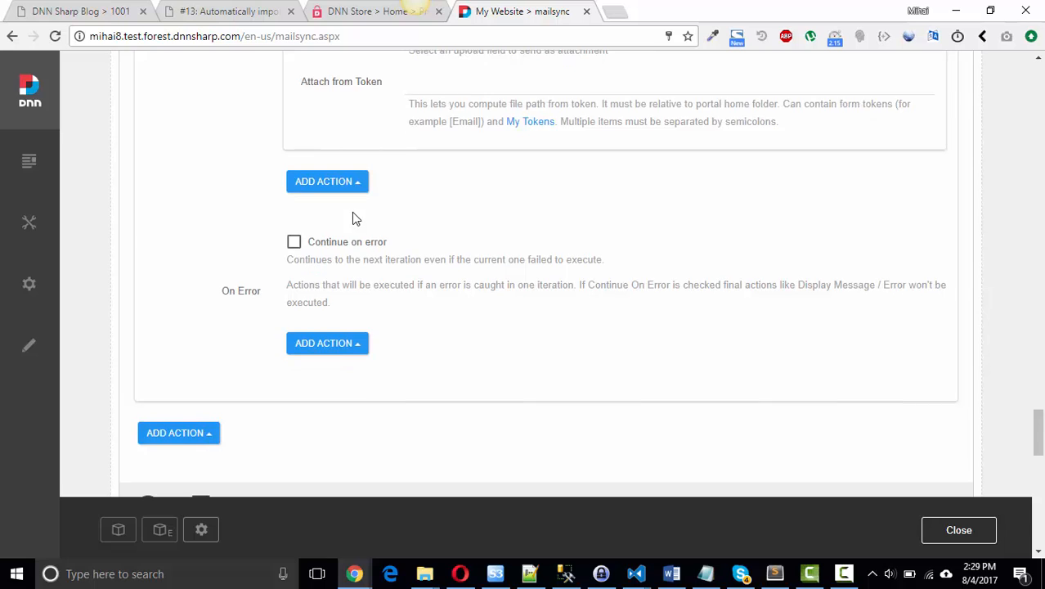
scroll(356, 218, "down", 3)
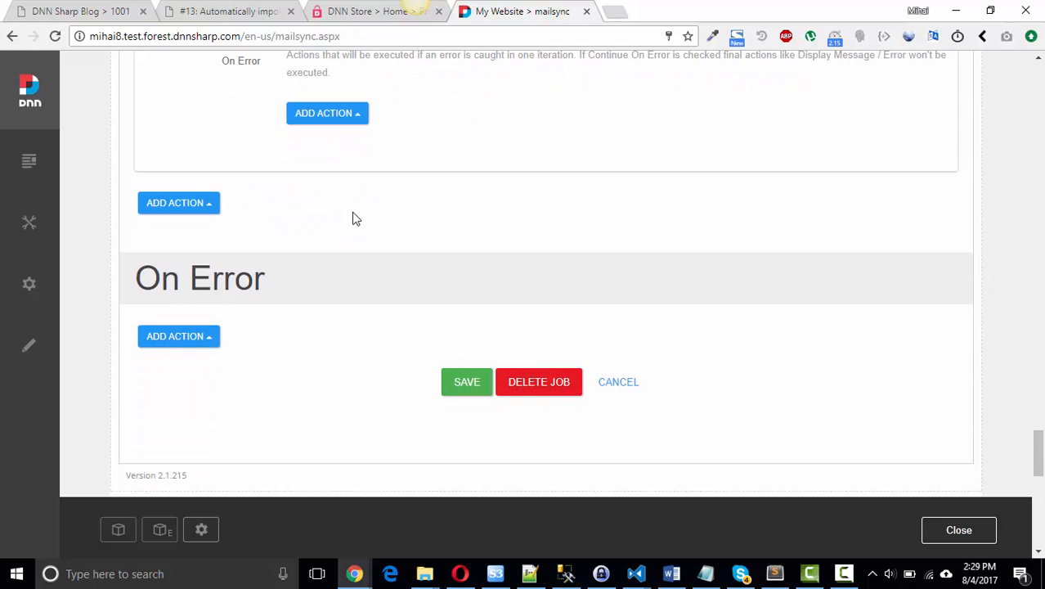
left_click(469, 387)
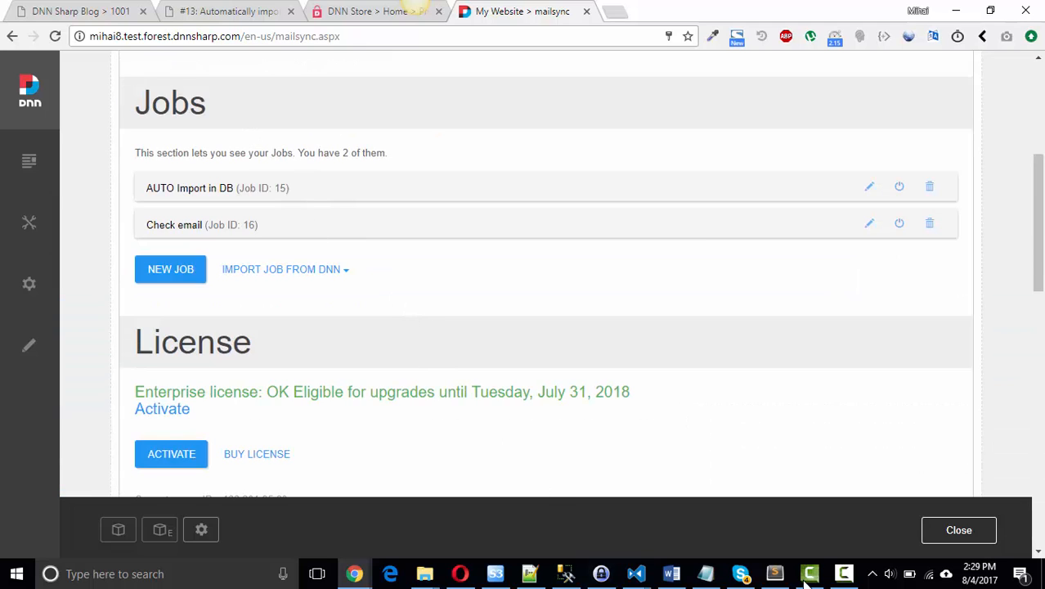
Step: Switch to the open email draft in Opera, enter the mailbox owner as recipient and set the subject to "import"
left_click(460, 573)
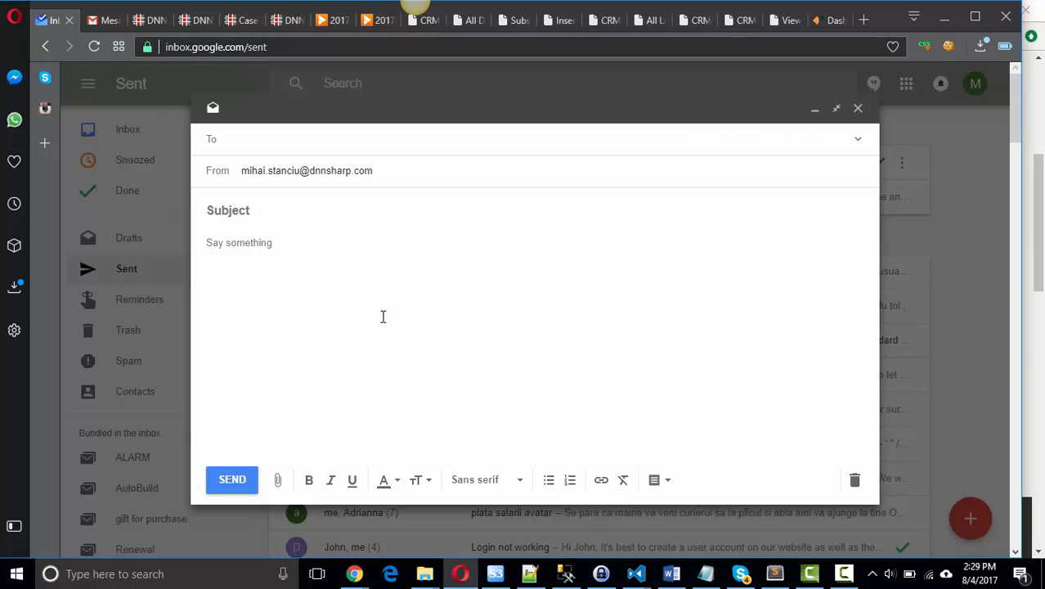
left_click(347, 141)
type("mihai")
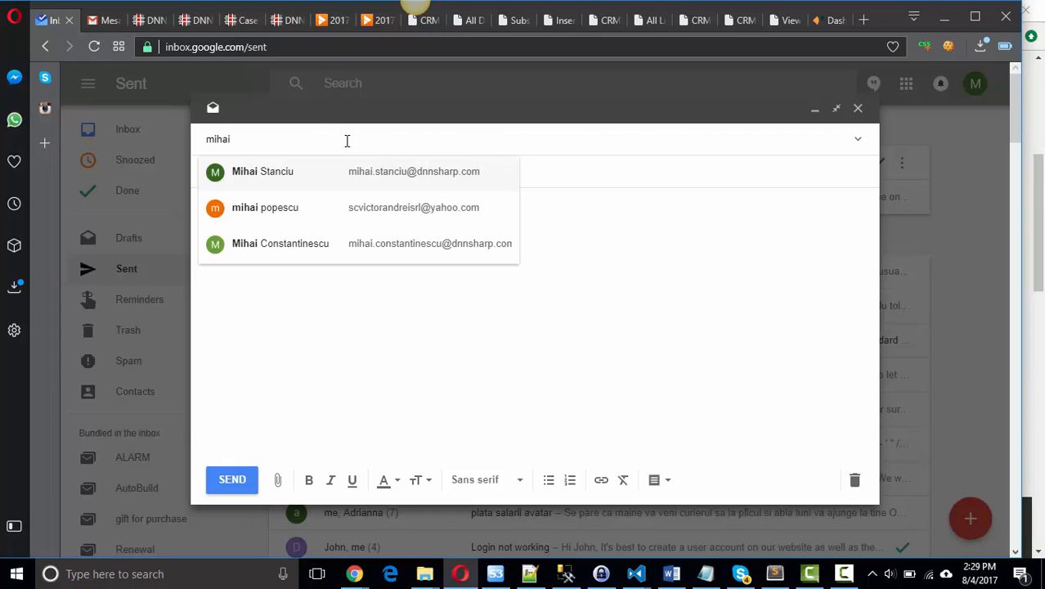
key("Return")
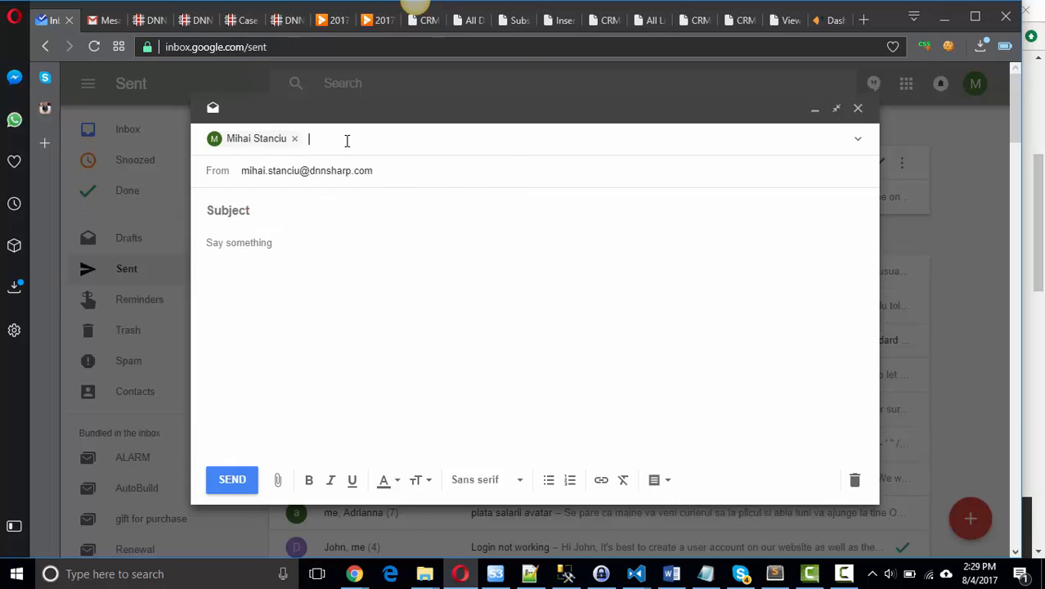
left_click(278, 212)
type("import")
Step: Attach the file "factura rds iulie.pdf" from the computer to the email
left_click(279, 483)
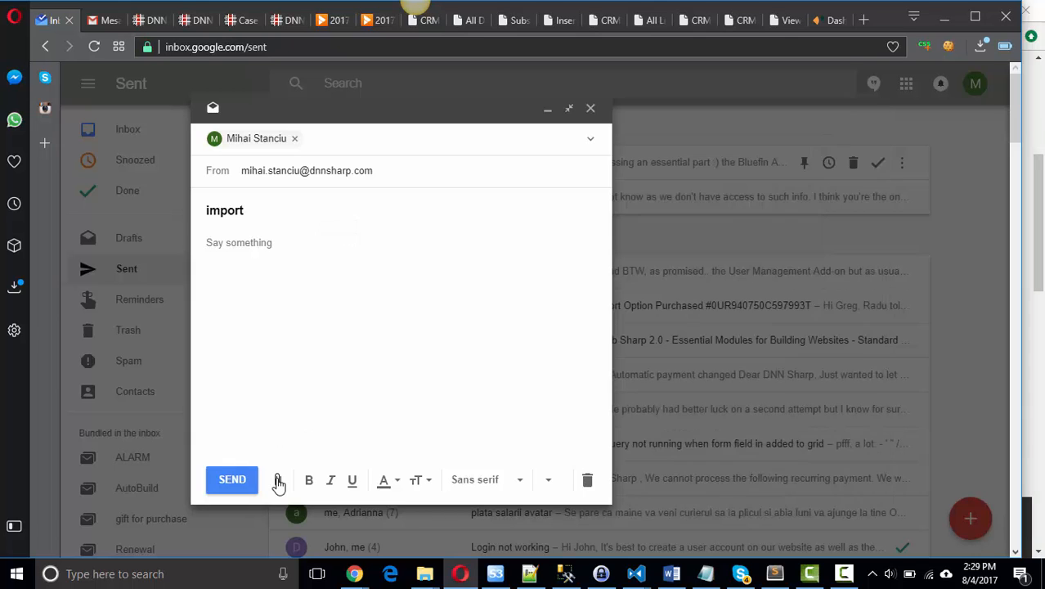
left_click(766, 532)
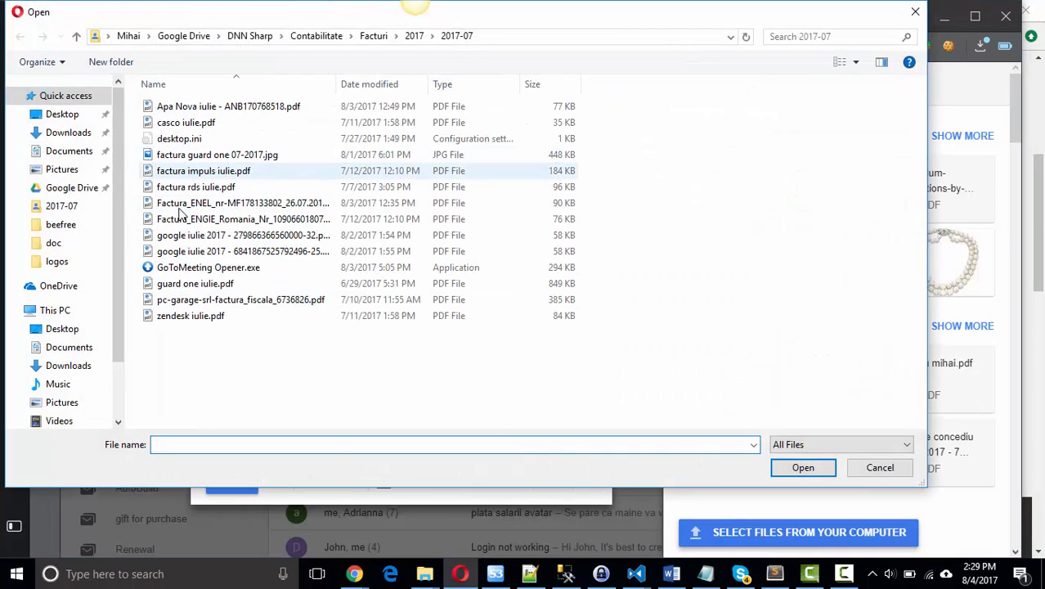
left_click(175, 186)
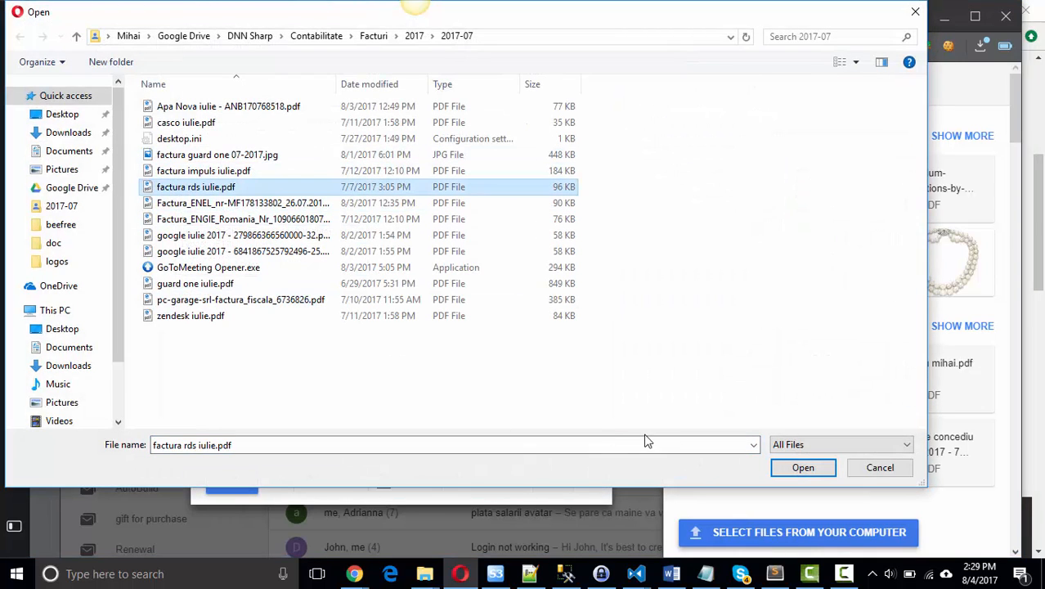
left_click(814, 473)
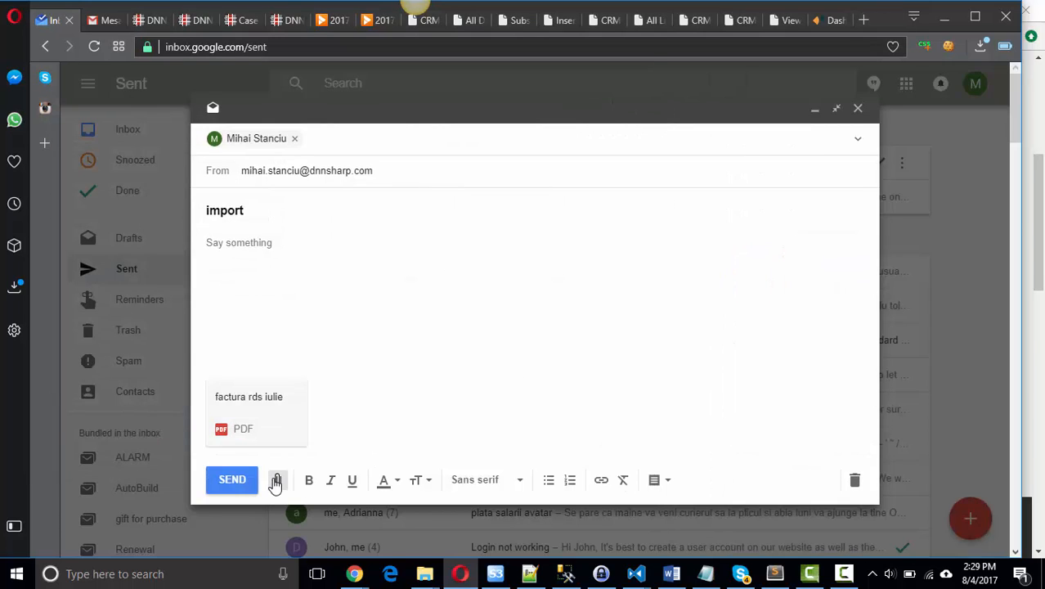
Step: Attach "casco iulie.pdf" as a second file and send the email
left_click(277, 481)
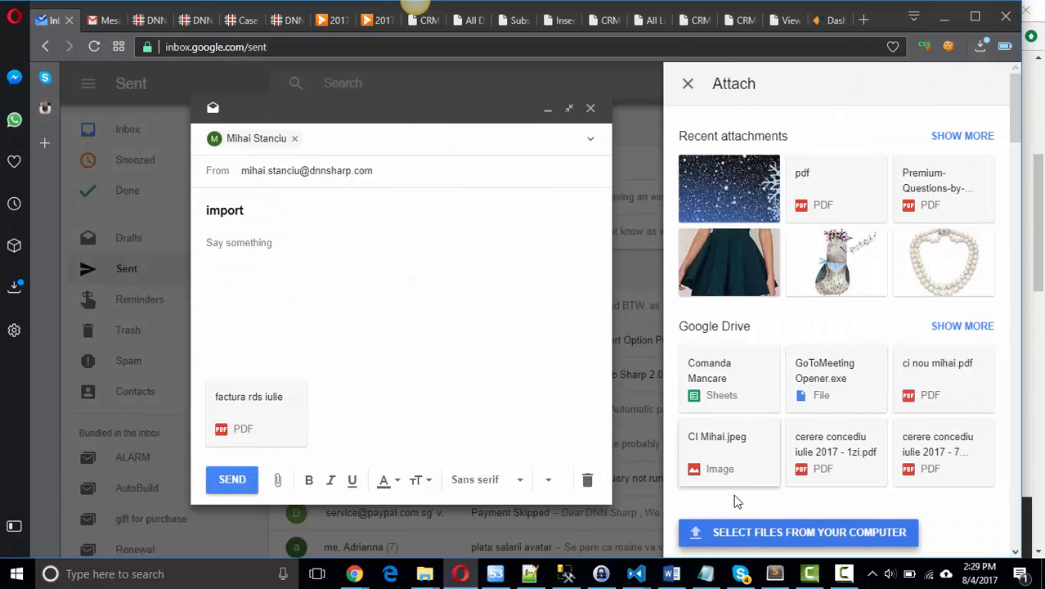
left_click(752, 532)
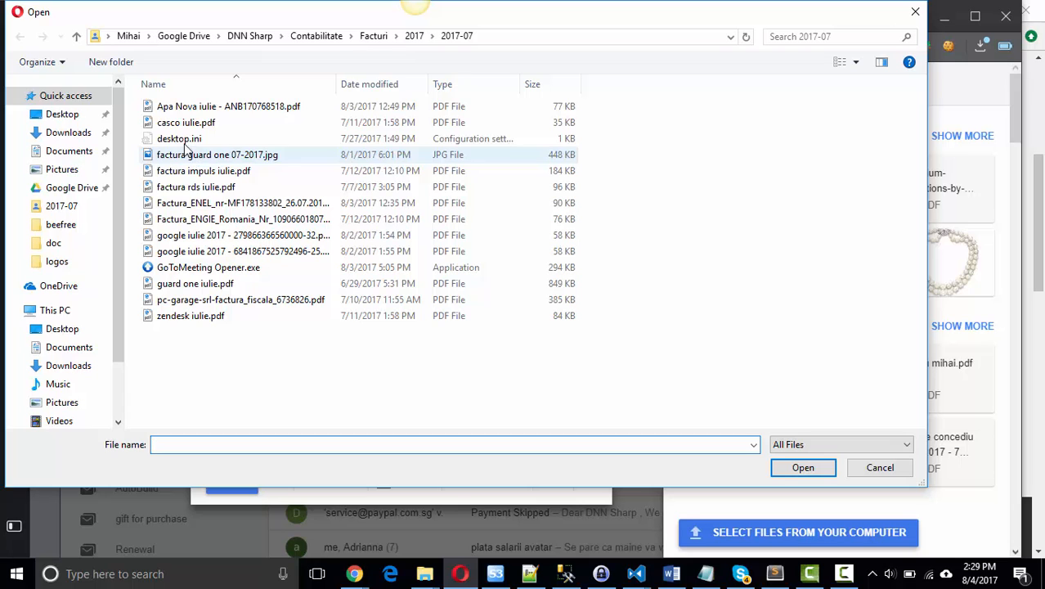
left_click(181, 125)
left_click(814, 469)
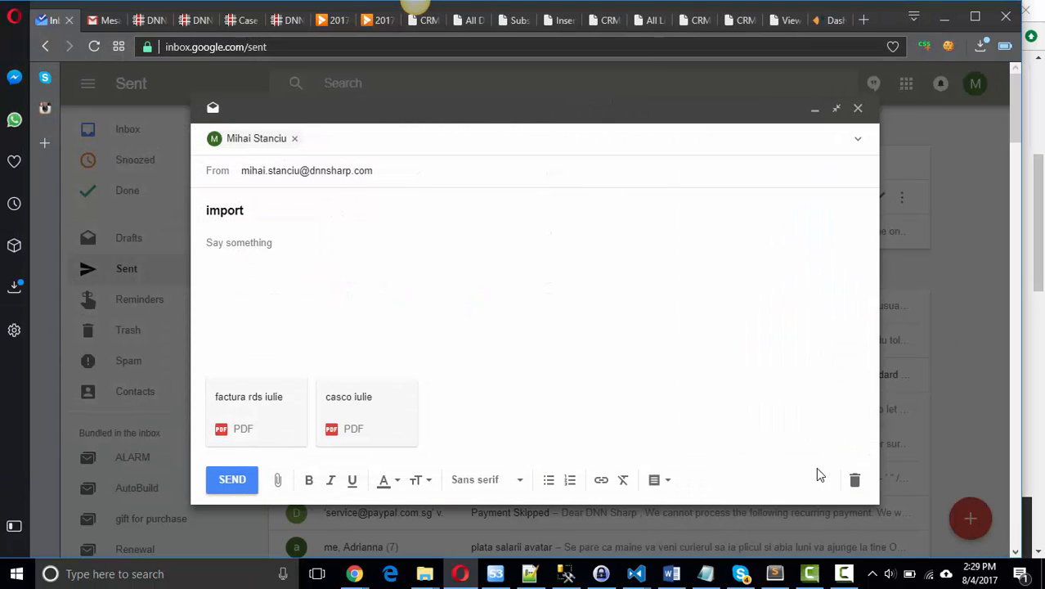
left_click(232, 481)
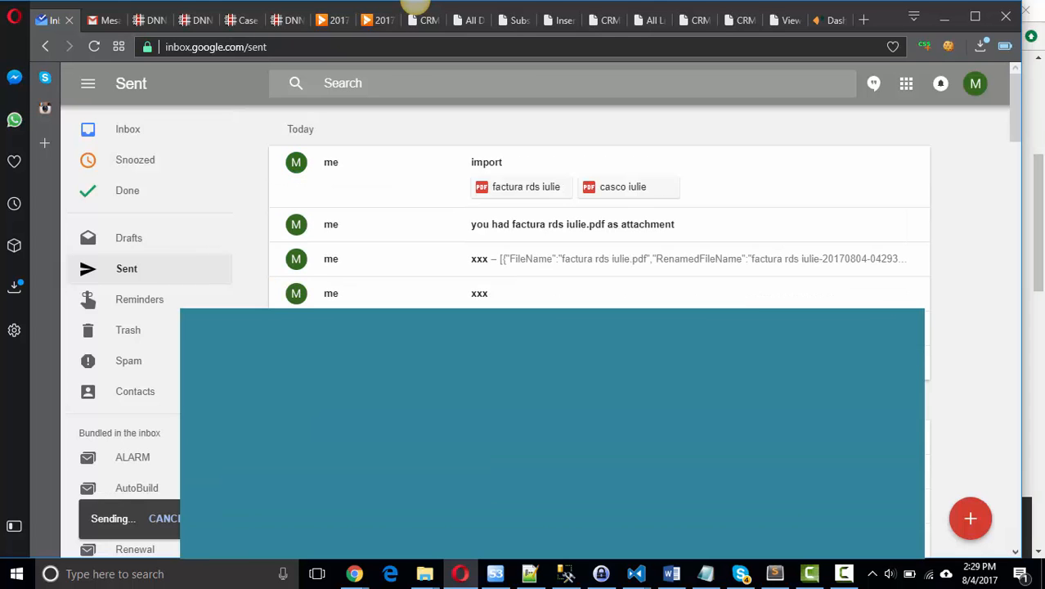
Step: View the sent "import" message and close it, open the newest "xxx" email and highlight the attachment JSON in its body
left_click(416, 188)
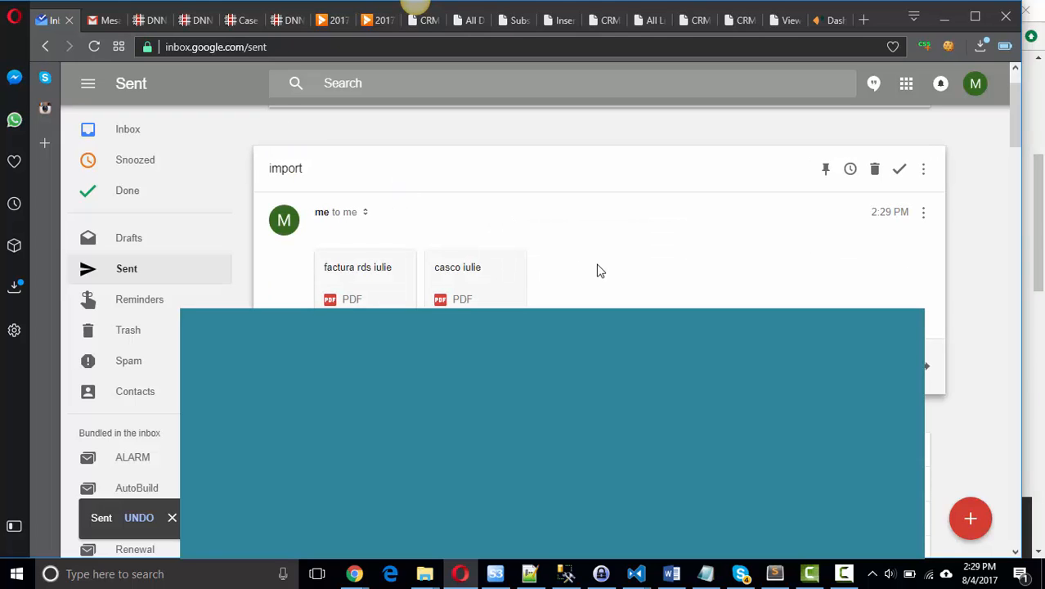
left_click(345, 168)
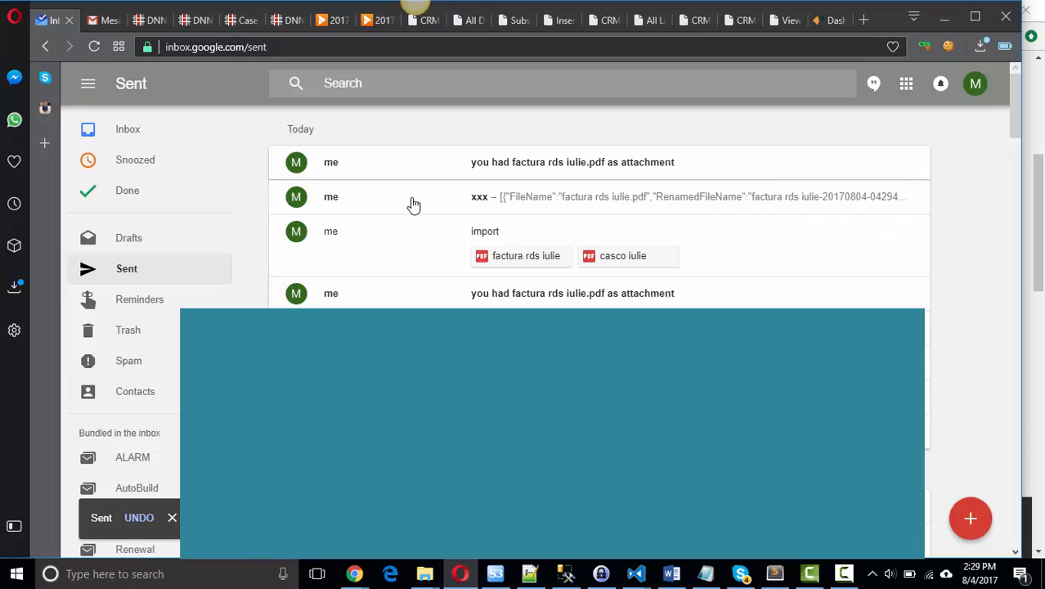
left_click(413, 197)
left_click_drag(315, 275, 616, 290)
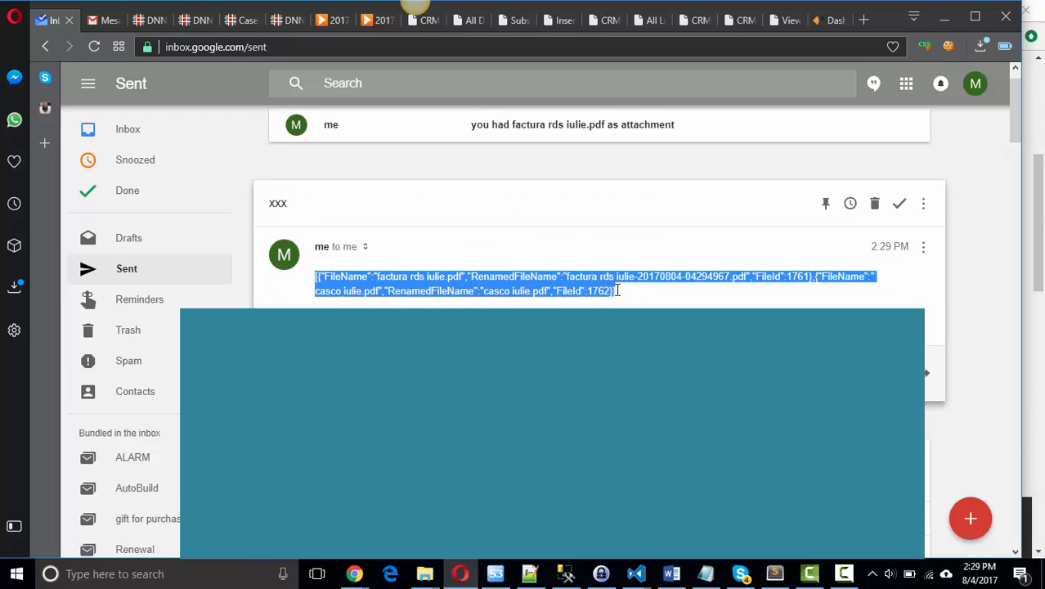
Step: Close the "xxx" email and view the "you had … as attachment" messages for "casco iulie.pdf" and "factura rds iulie.pdf"
left_click(402, 210)
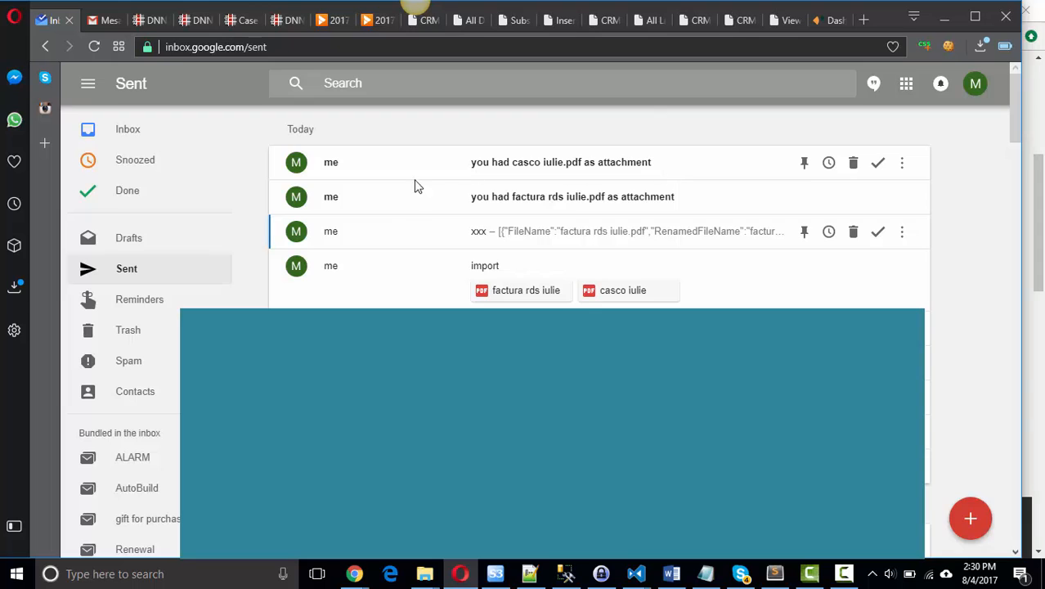
left_click(409, 203)
left_click(412, 136)
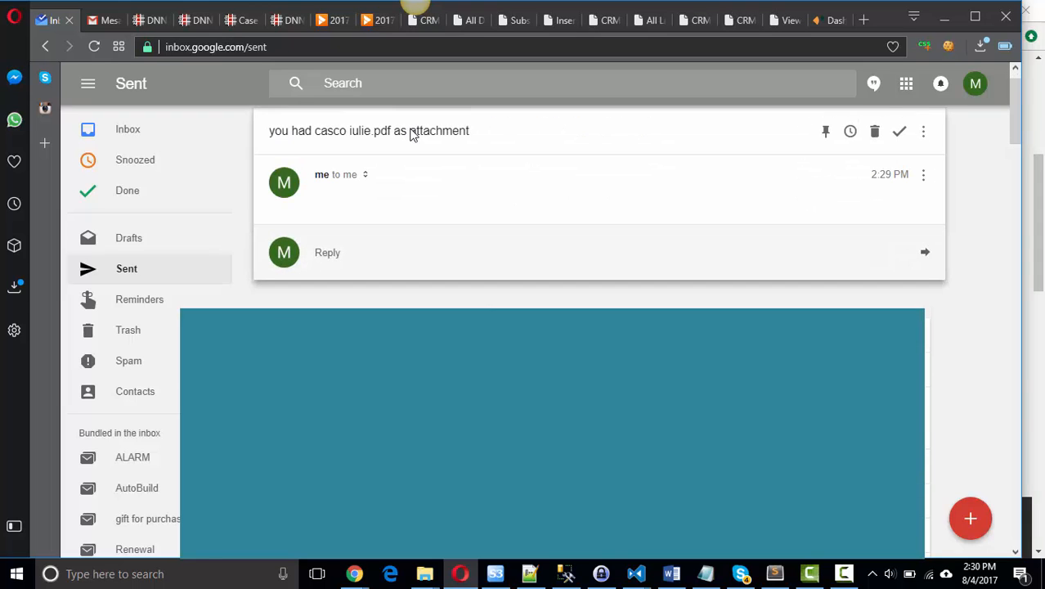
left_click(415, 209)
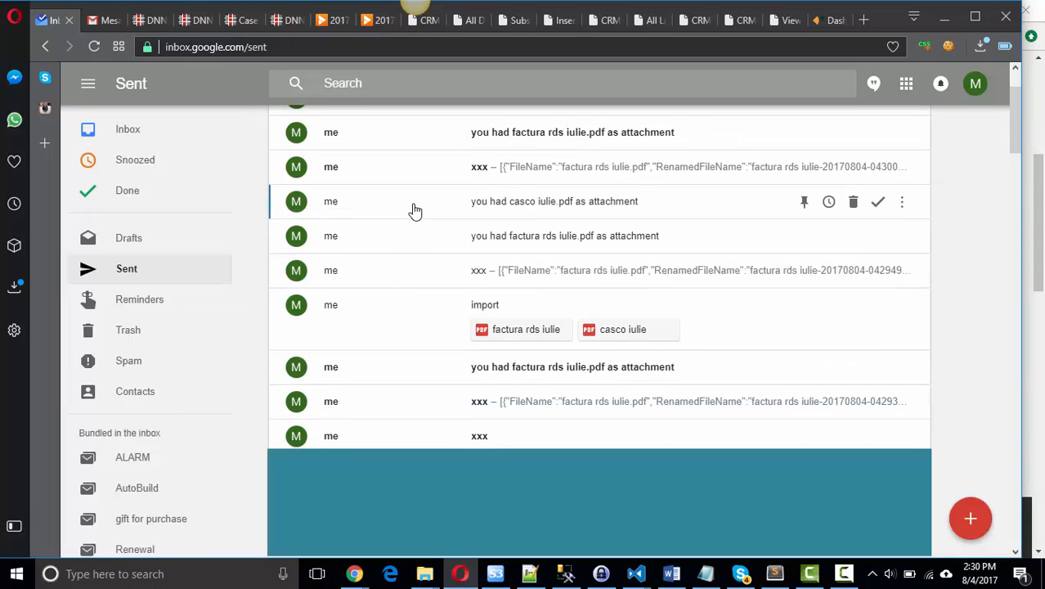
left_click(404, 133)
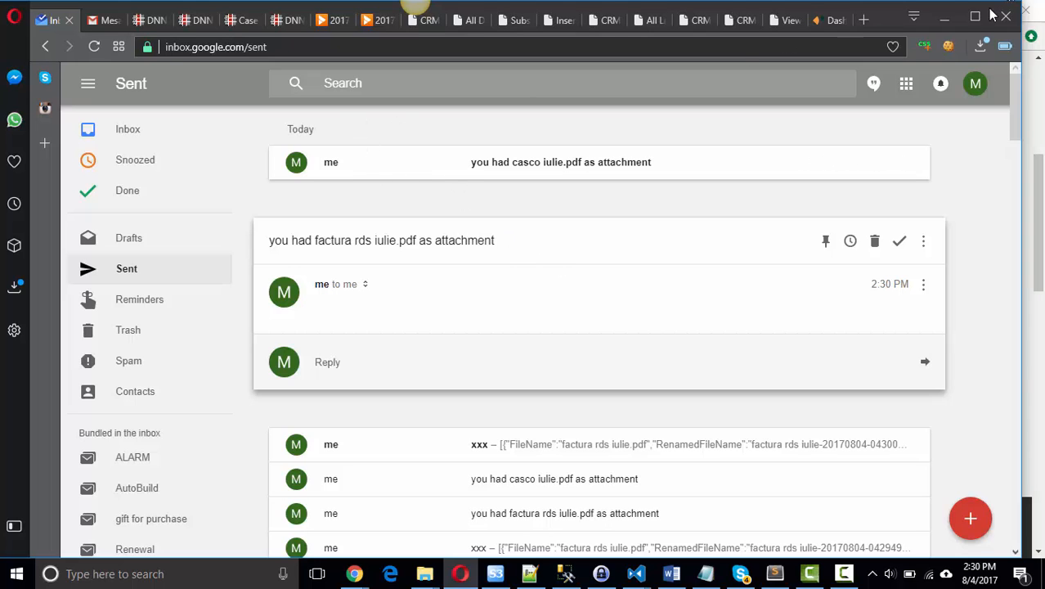
Step: Switch back to Chrome and look over the DNN Store product page of the Email Sync Add-on for Sharp Scheduler
left_click(944, 16)
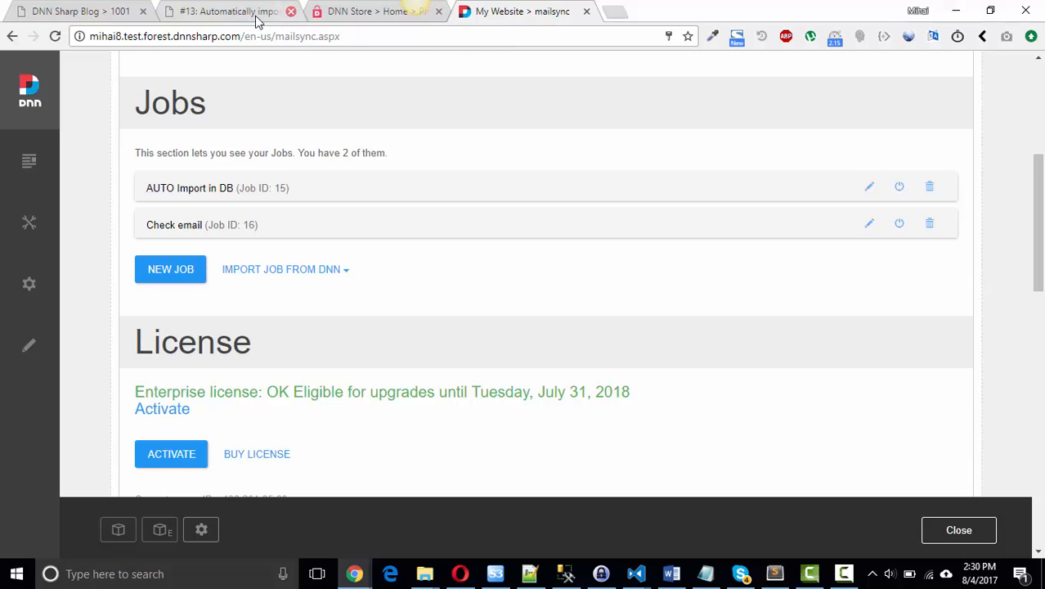
left_click(350, 18)
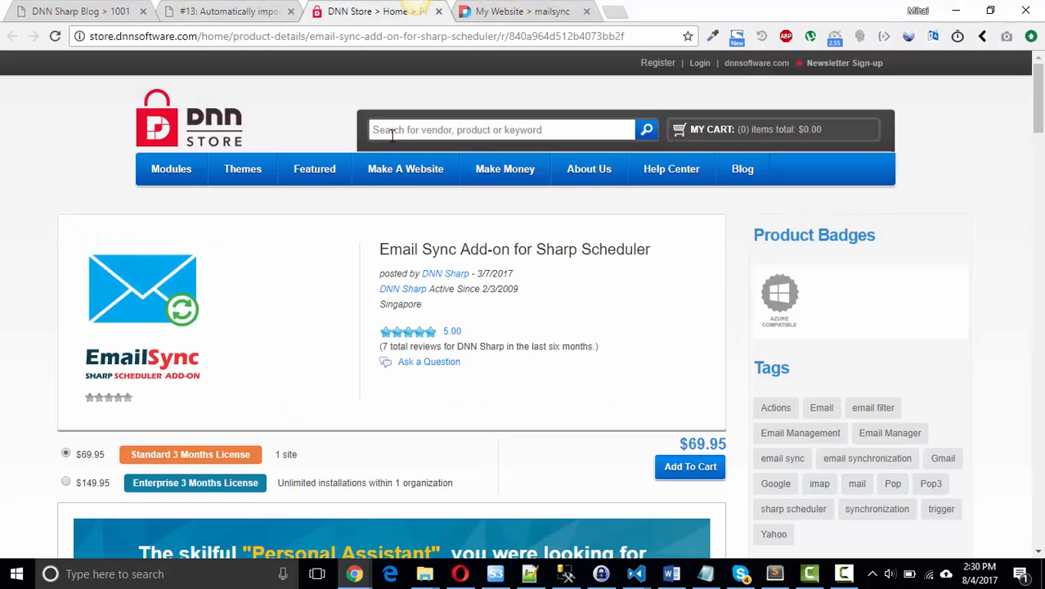
scroll(236, 311, "down", 3)
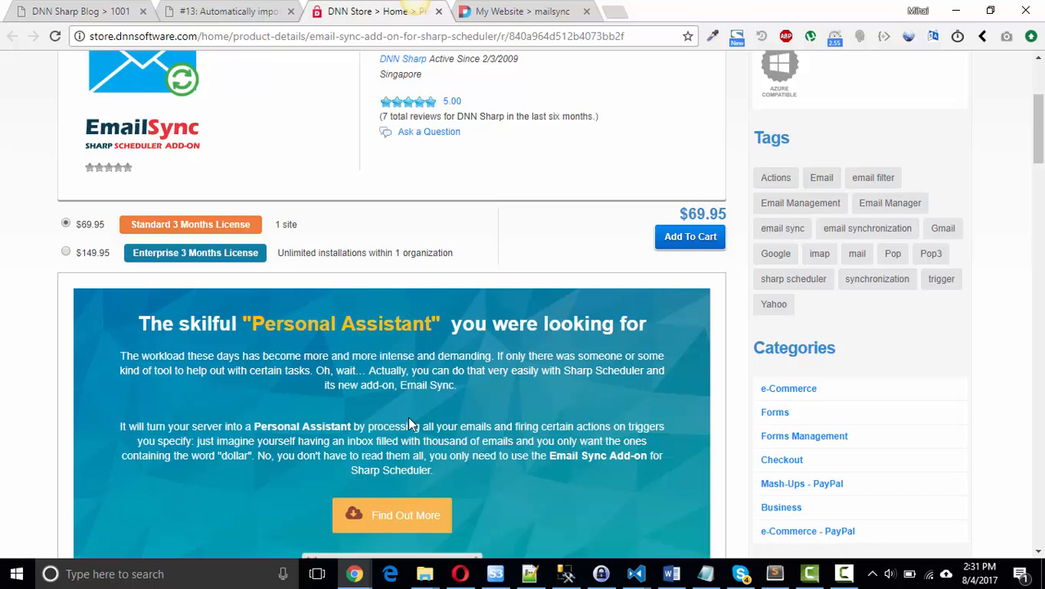
scroll(407, 419, "up", 3)
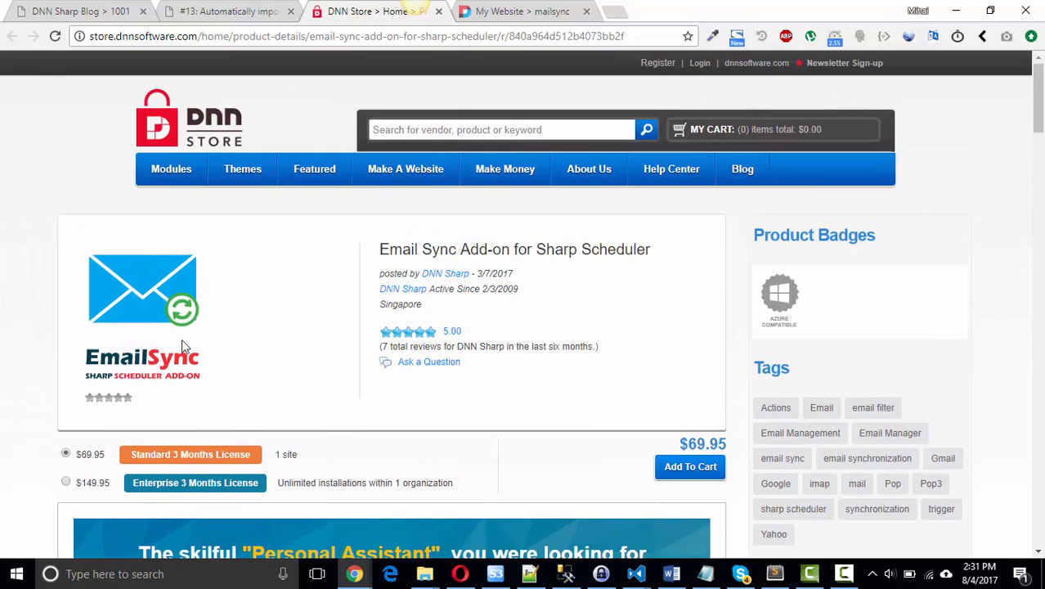